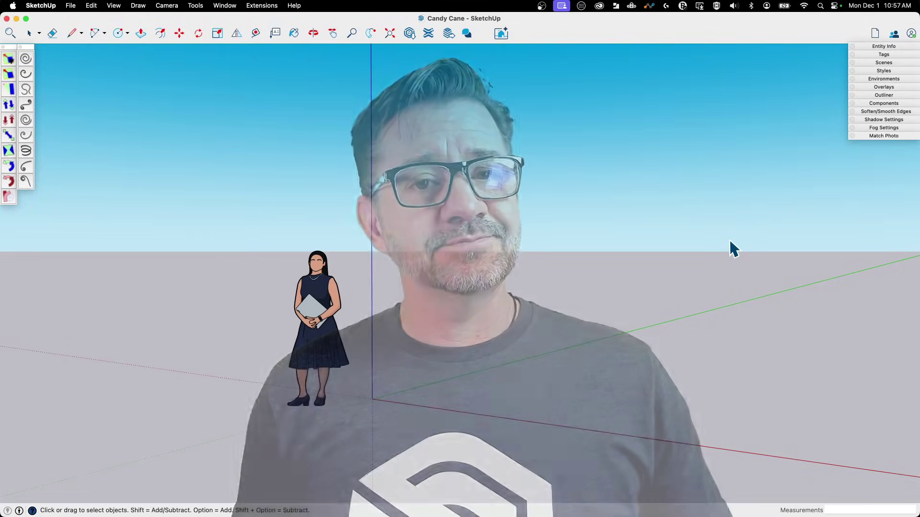
# - Begin a helix at the origin with the built-in helix tool, then cancel it
pyautogui.moveTo(383, 312); pyautogui.dragTo(474, 328, button='middle')
pyautogui.scroll(-3, 427, 286)
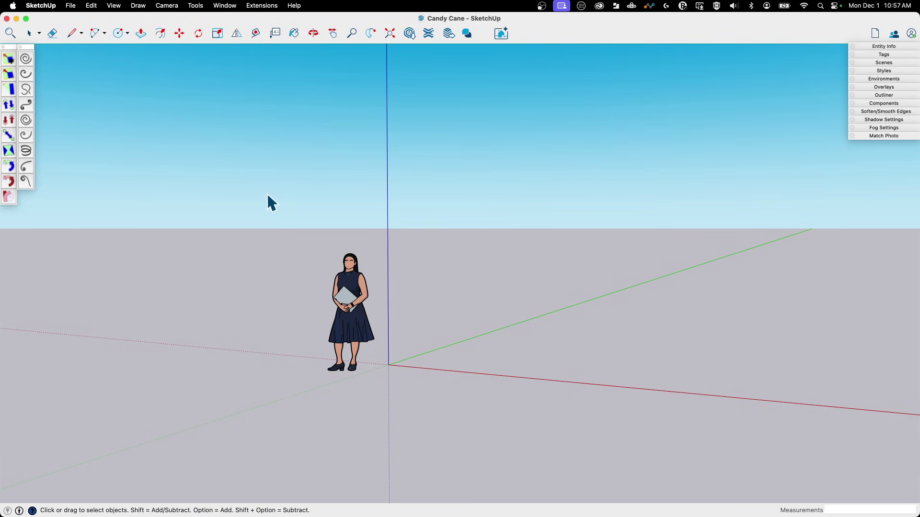
pyautogui.moveTo(267, 201); pyautogui.dragTo(43, 68, button='middle')
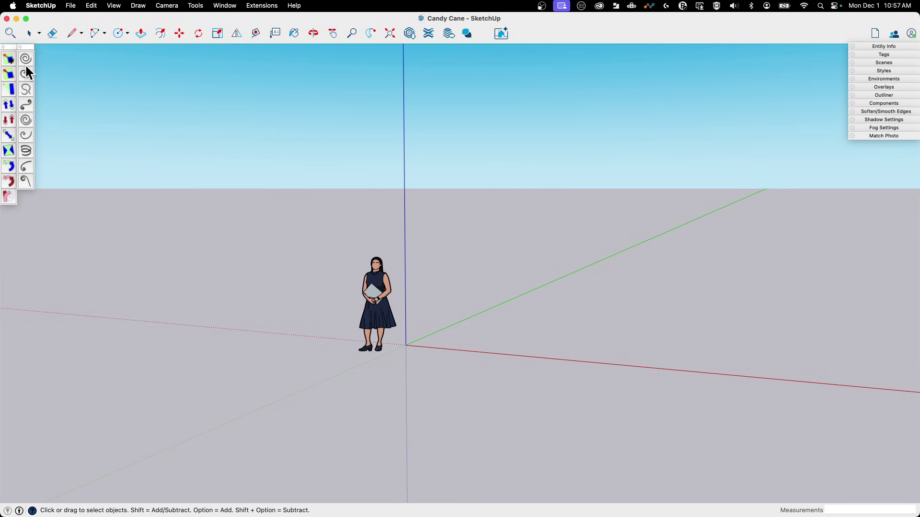
pyautogui.click(27, 151)
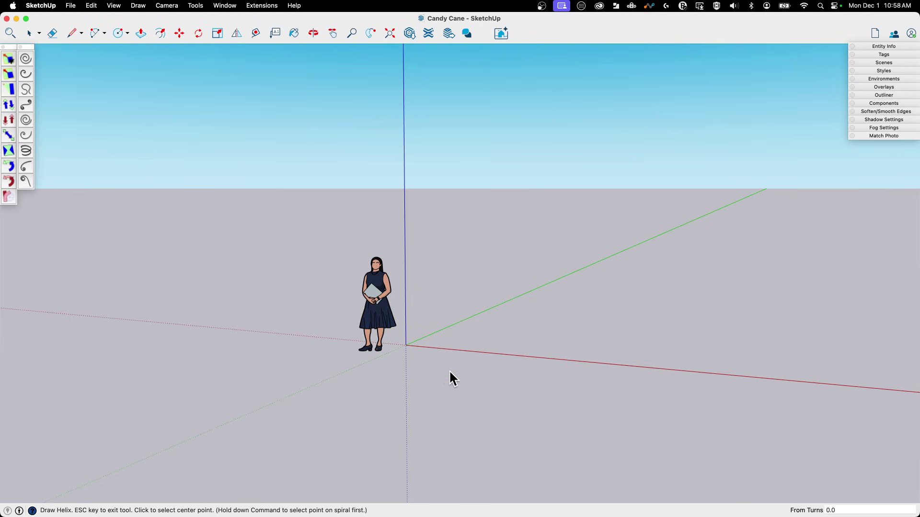
pyautogui.click(407, 345)
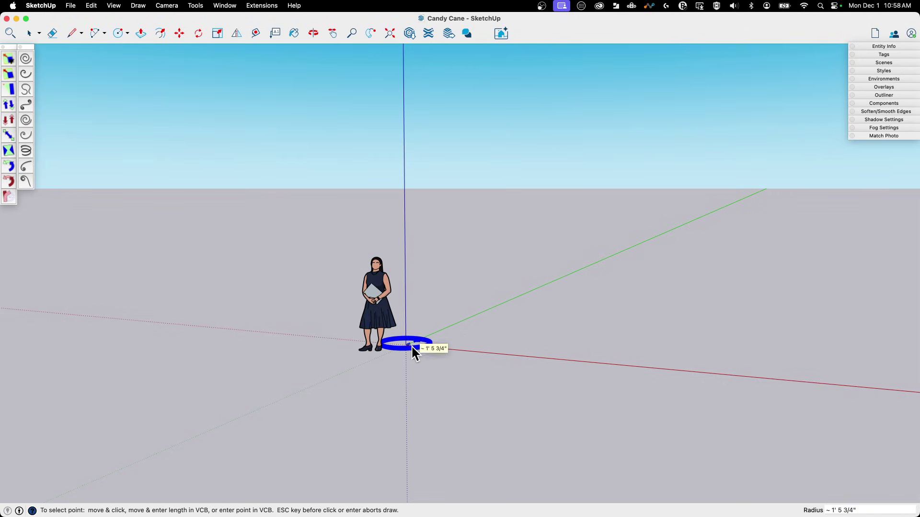
pyautogui.moveTo(423, 343); pyautogui.dragTo(417, 344, button='middle')
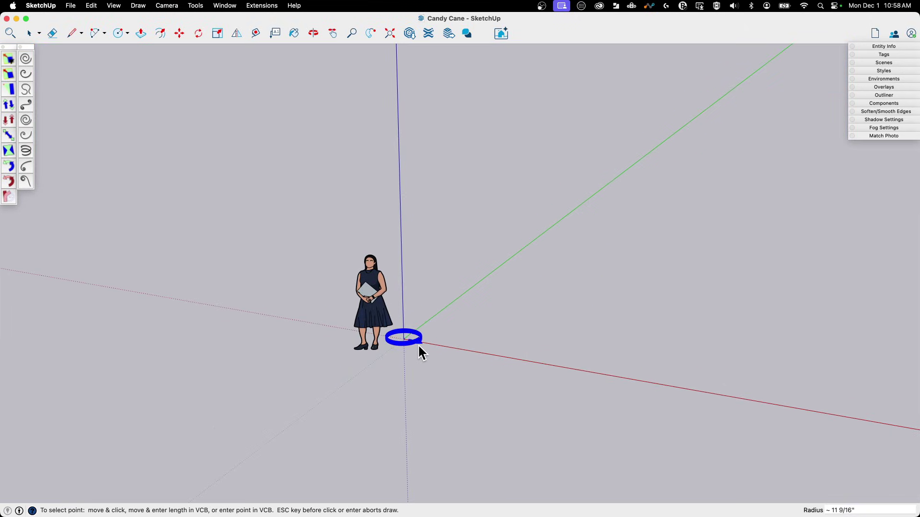
pyautogui.press('Escape')
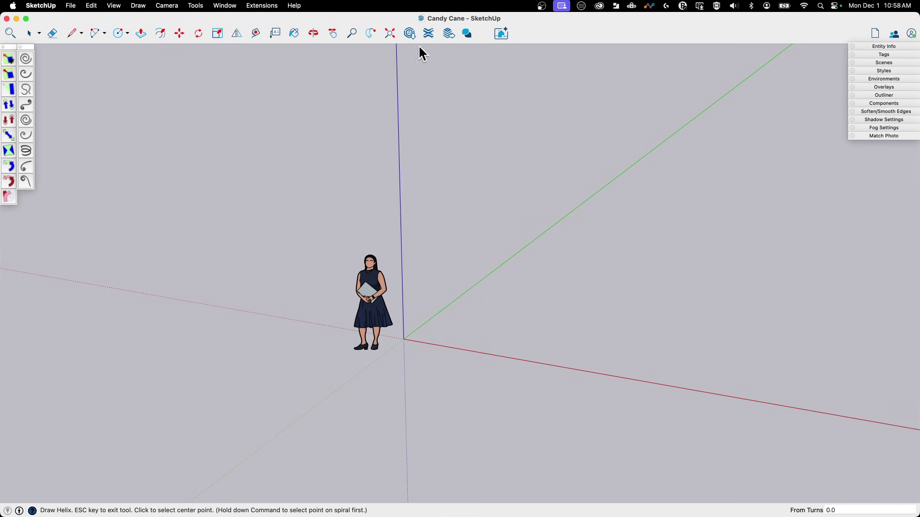
pyautogui.moveTo(319, 185); pyautogui.dragTo(538, 348, button='middle')
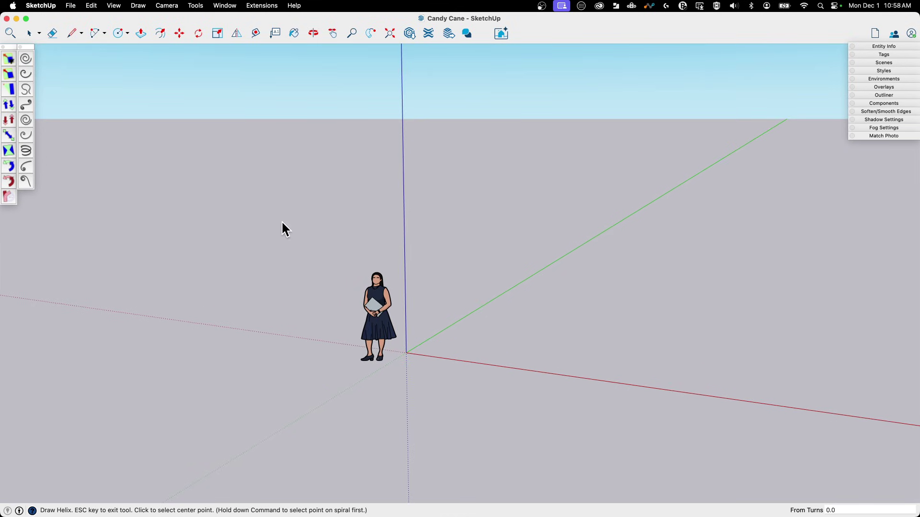
# - Start a new Curve Maker curve with Helix as the curve type
pyautogui.click(255, 7)
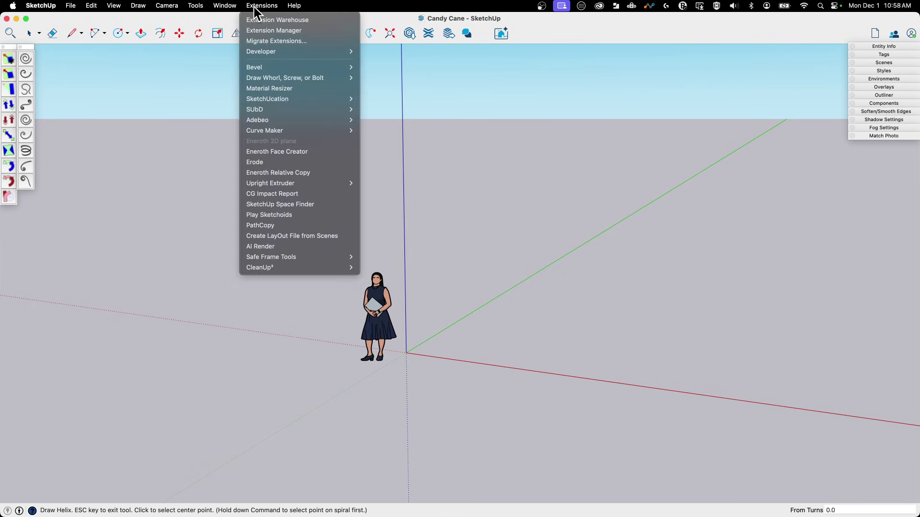
pyautogui.moveTo(277, 134)
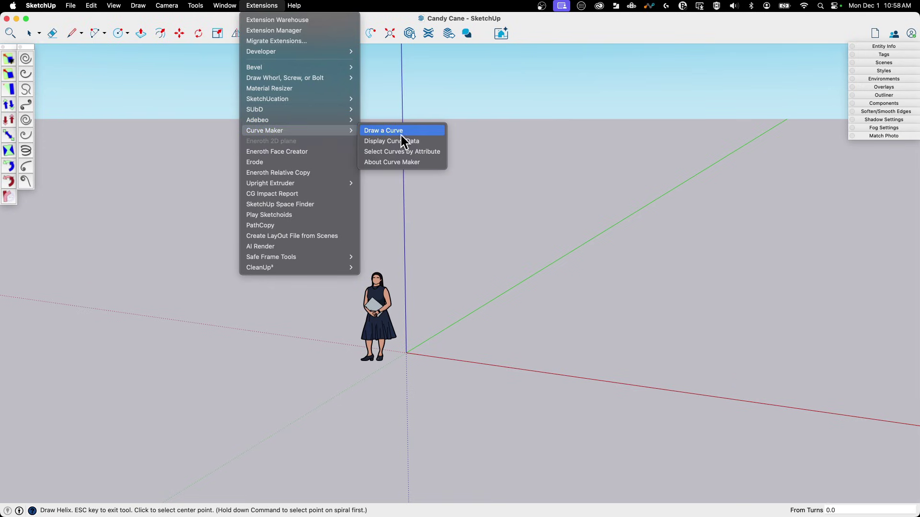
pyautogui.click(415, 132)
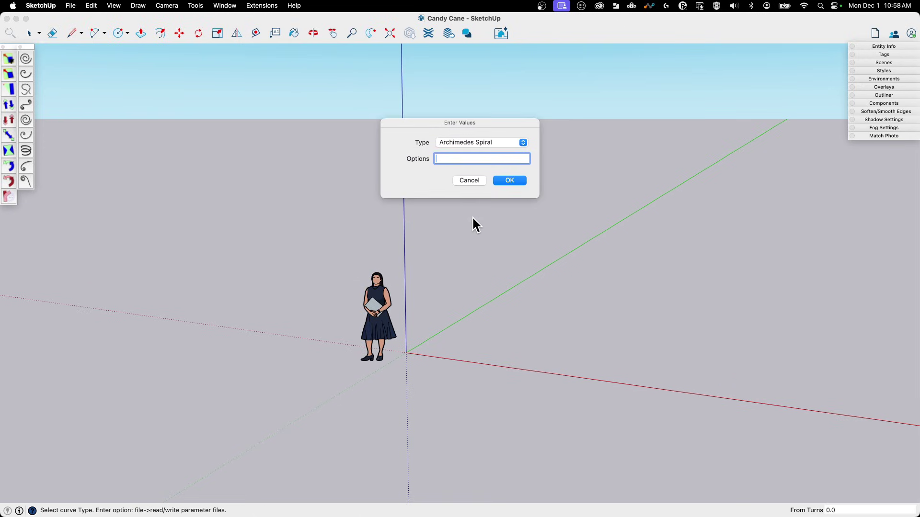
pyautogui.click(486, 143)
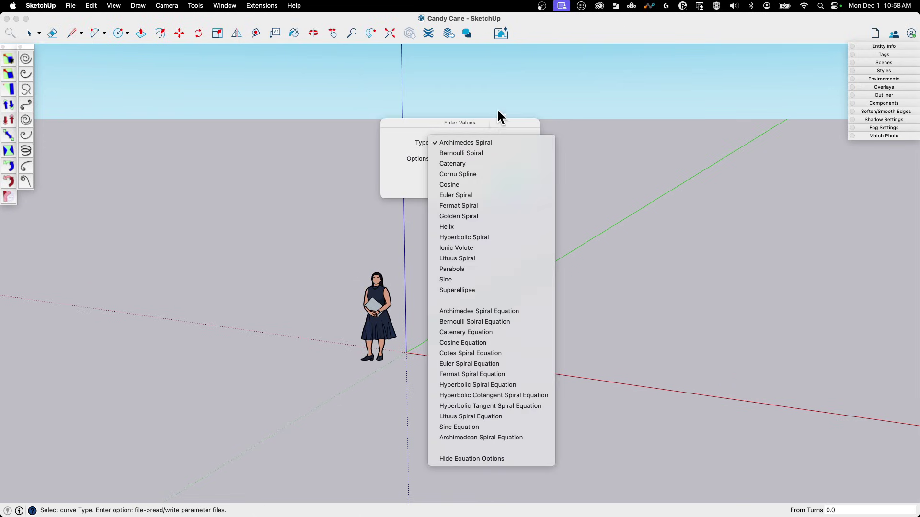
pyautogui.click(464, 226)
pyautogui.click(508, 181)
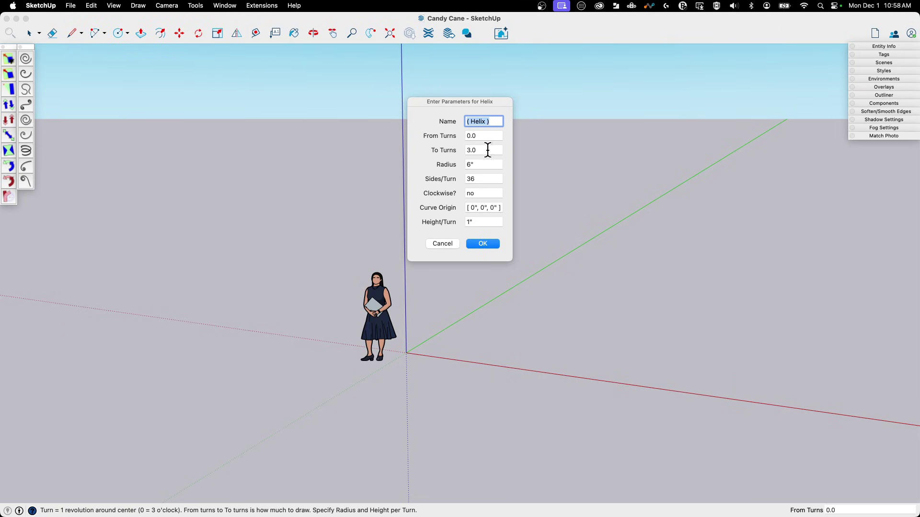
# - Draw the helix with 6 turns, 24 sides per turn and 5' height per turn
pyautogui.moveTo(471, 150); pyautogui.dragTo(447, 149)
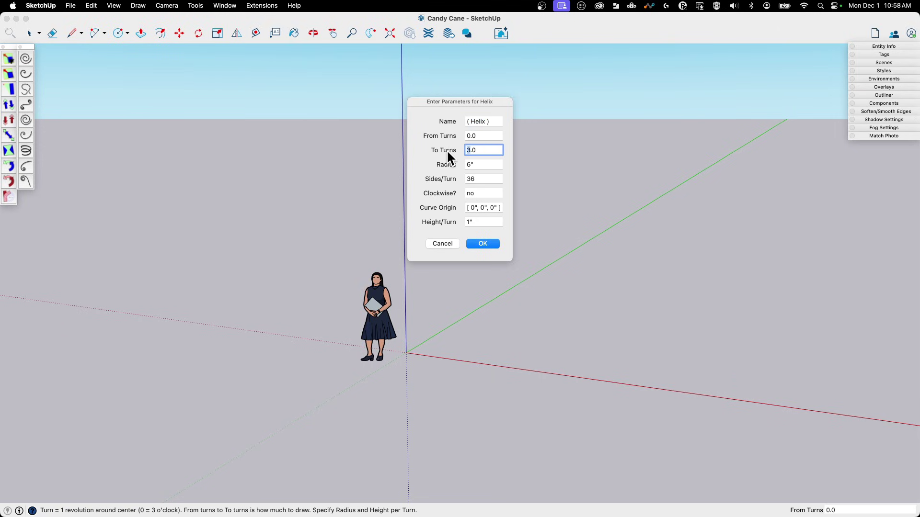
pyautogui.write('6')
pyautogui.click(486, 164)
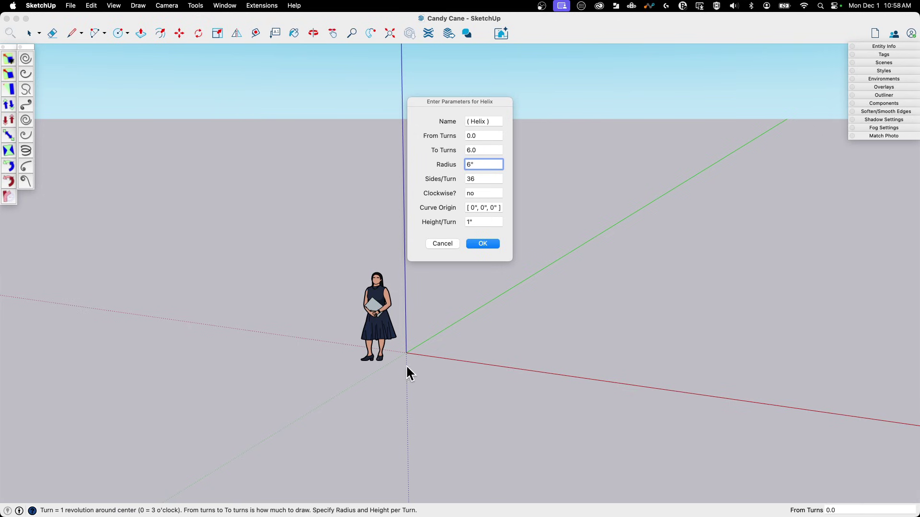
pyautogui.moveTo(445, 351); pyautogui.dragTo(345, 170, button='middle')
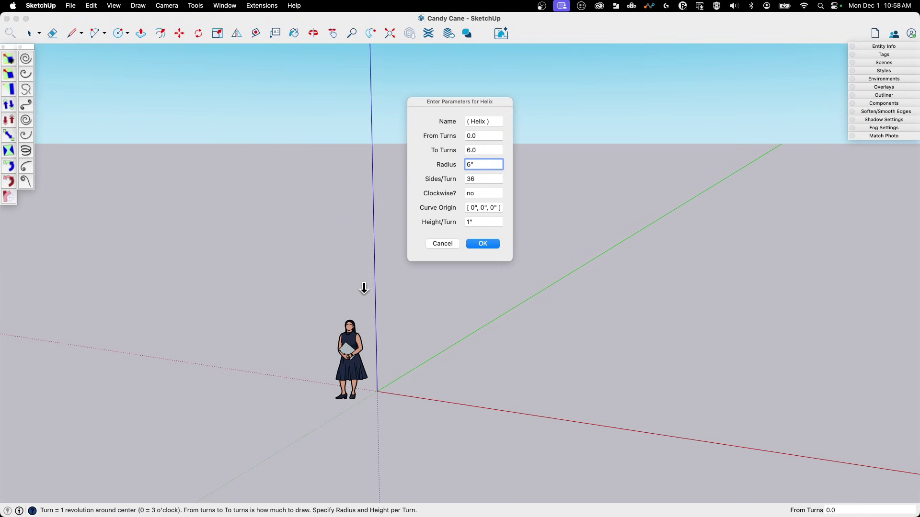
pyautogui.moveTo(480, 178); pyautogui.dragTo(448, 176)
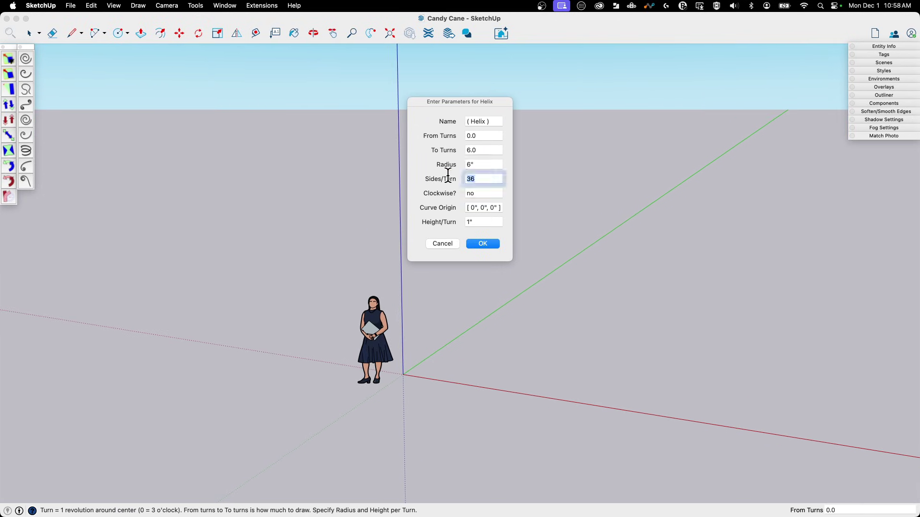
pyautogui.write('24')
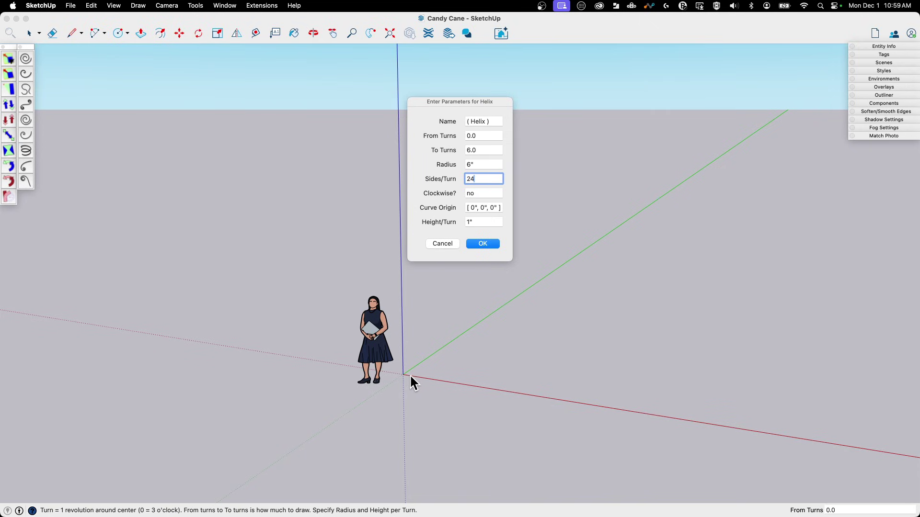
pyautogui.click(468, 221)
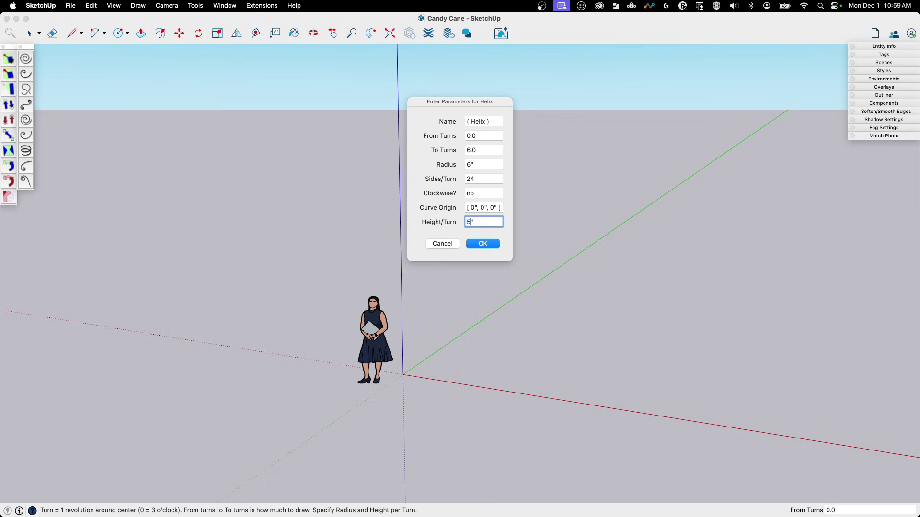
pyautogui.write('5')
pyautogui.press('Delete')
pyautogui.write("'")
pyautogui.click(480, 245)
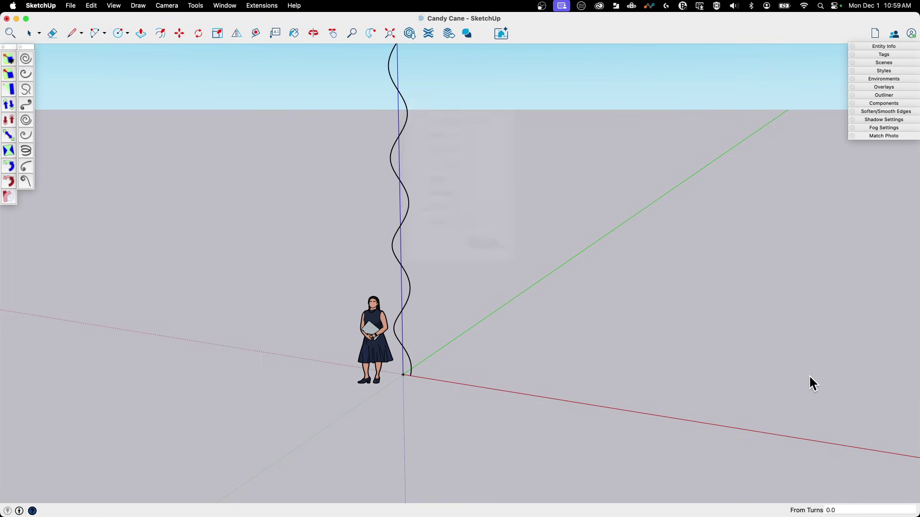
pyautogui.scroll(-3, 560, 323)
pyautogui.moveTo(628, 332)
pyautogui.mouseDown(button='middle')
pyautogui.moveTo(560, 322)
pyautogui.moveTo(469, 262)
pyautogui.moveTo(436, 340)
pyautogui.mouseUp(button='middle')
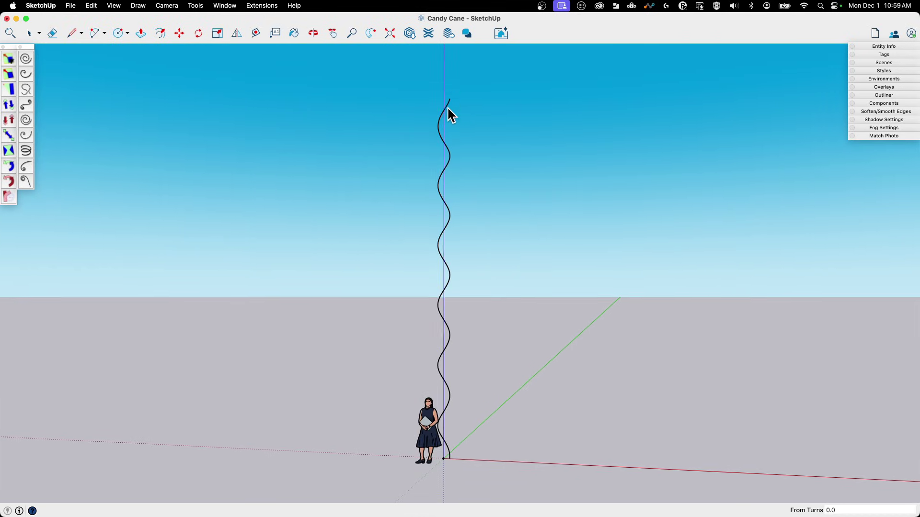
pyautogui.moveTo(449, 113); pyautogui.dragTo(446, 369, button='middle')
pyautogui.scroll(3, 449, 365)
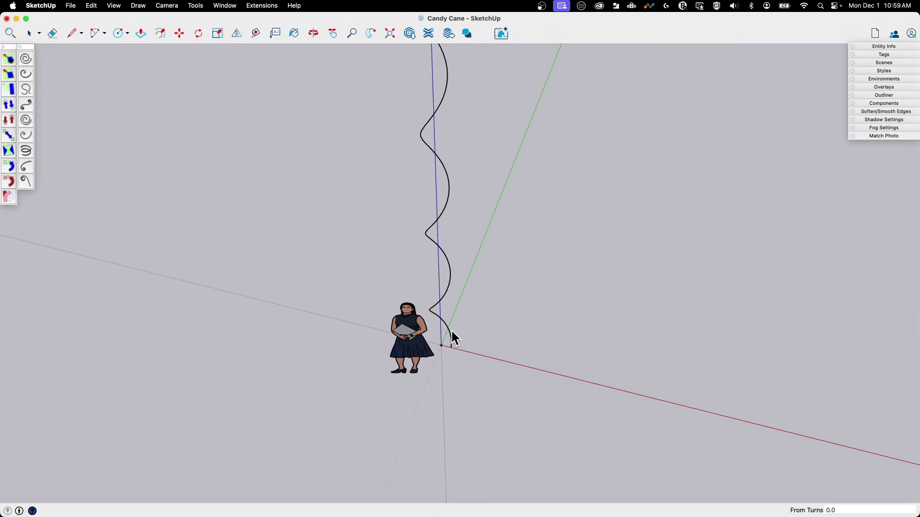
pyautogui.scroll(3, 450, 330)
pyautogui.moveTo(450, 330); pyautogui.dragTo(28, 102, button='middle')
pyautogui.click(27, 104)
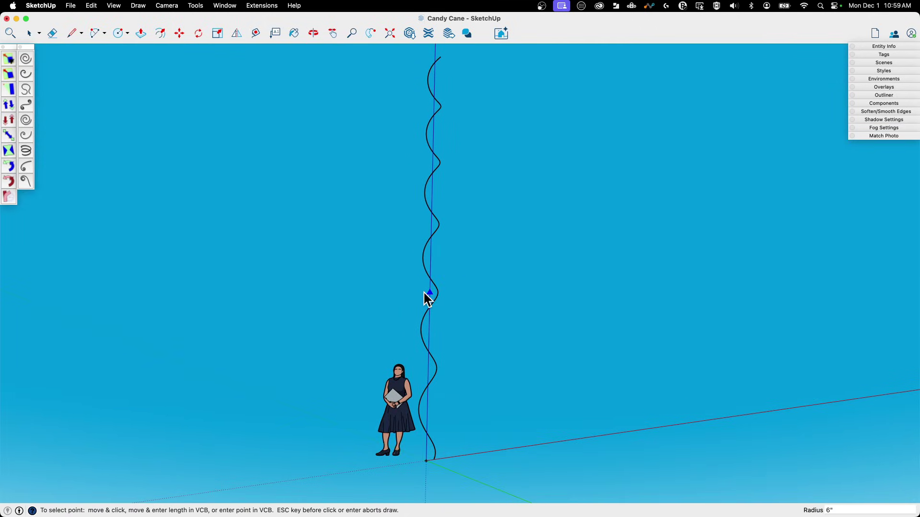
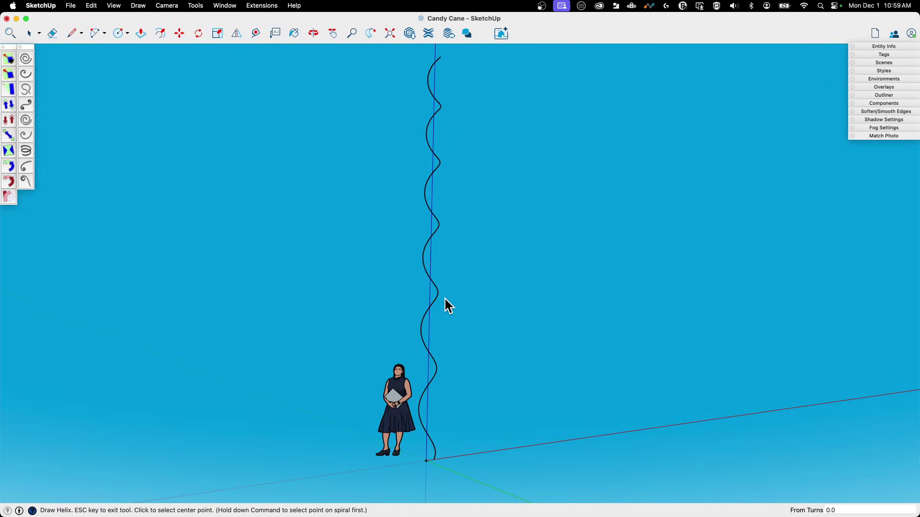
# - Exit the helix tool, select the new helix, and orbit down toward its base
pyautogui.press('space')
pyautogui.click(436, 288)
pyautogui.moveTo(484, 426); pyautogui.dragTo(486, 428, button='middle')
# - Draw a 6" circle centred on the origin, ending at the helix's start point
pyautogui.scroll(8, 532, 388)
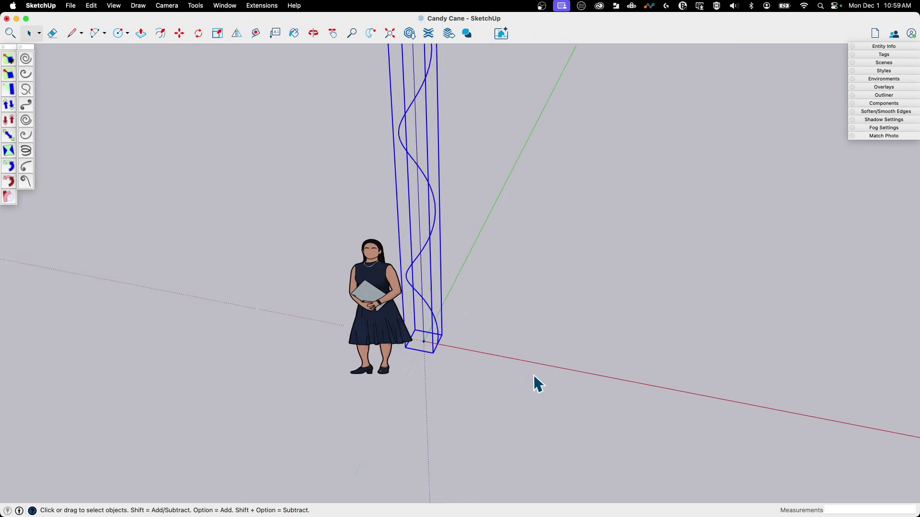
pyautogui.scroll(3, 479, 364)
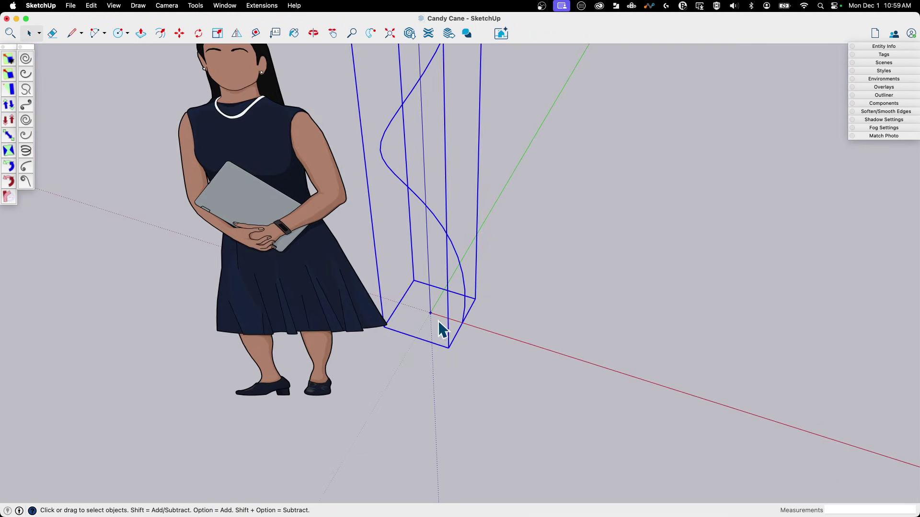
pyautogui.press('c')
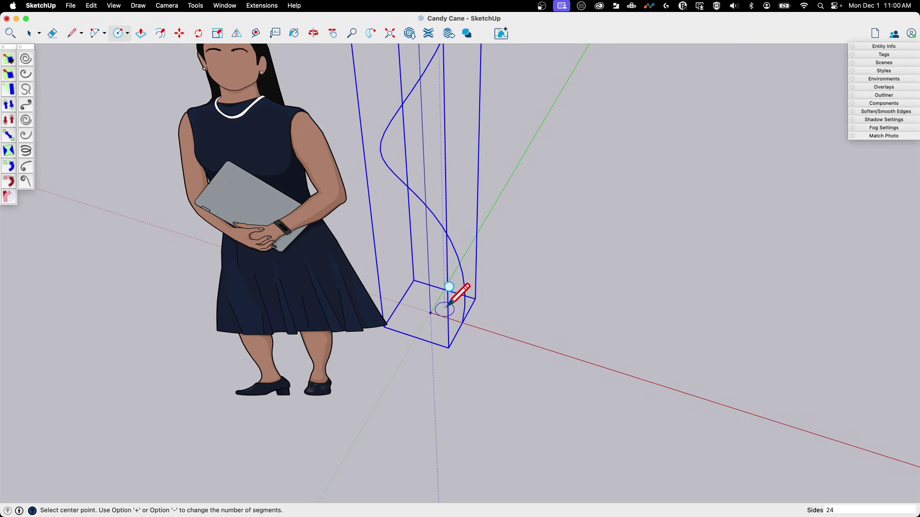
pyautogui.scroll(4, 431, 312)
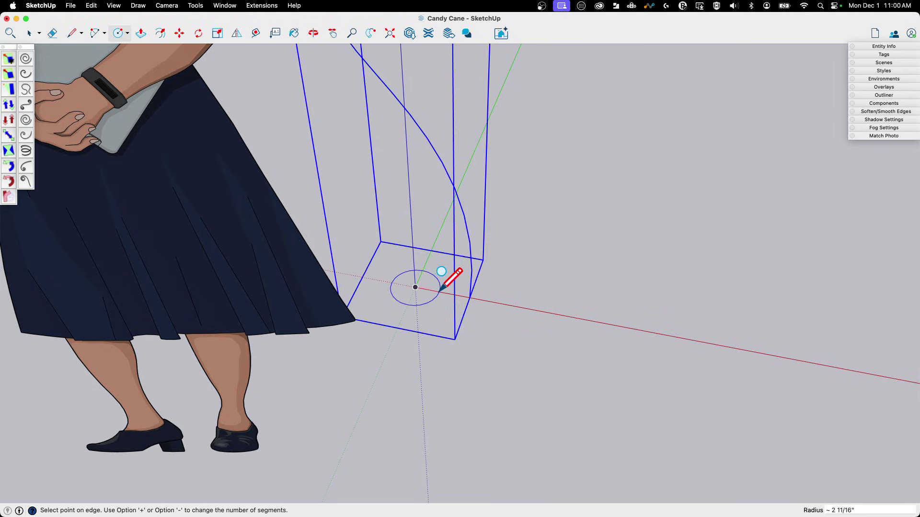
pyautogui.click(470, 297)
pyautogui.moveTo(651, 330); pyautogui.dragTo(551, 307, button='middle')
pyautogui.scroll(5, 494, 331)
pyautogui.moveTo(451, 372); pyautogui.dragTo(450, 316, button='middle')
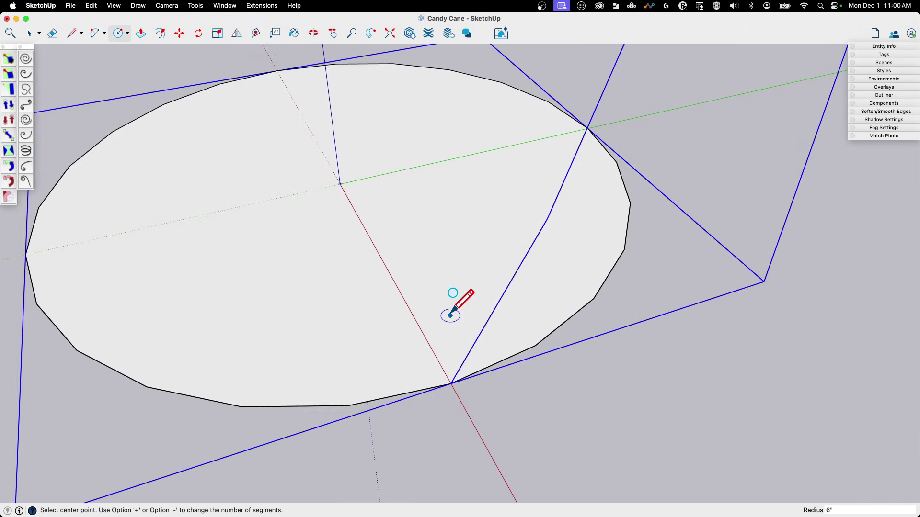
pyautogui.press('space')
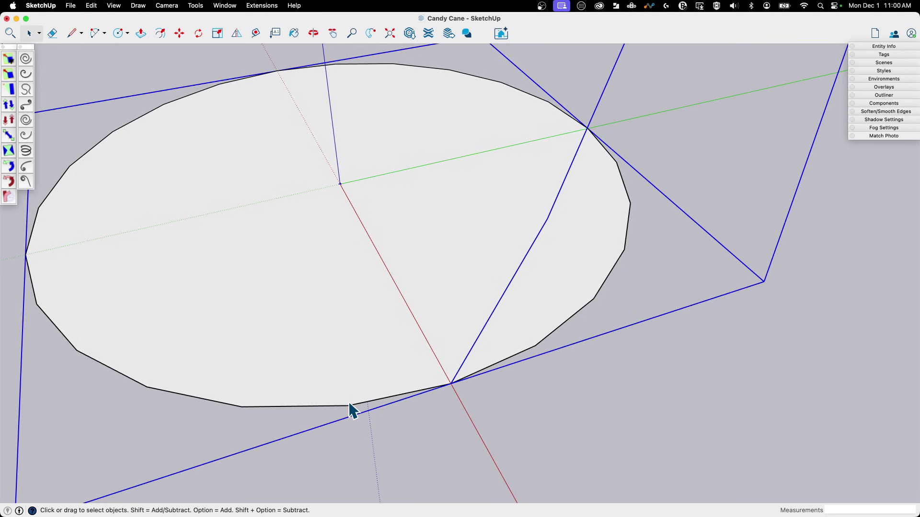
# - Select the circle's outline and show Entity Info to confirm 6" radius and 24 segments
pyautogui.click(289, 267)
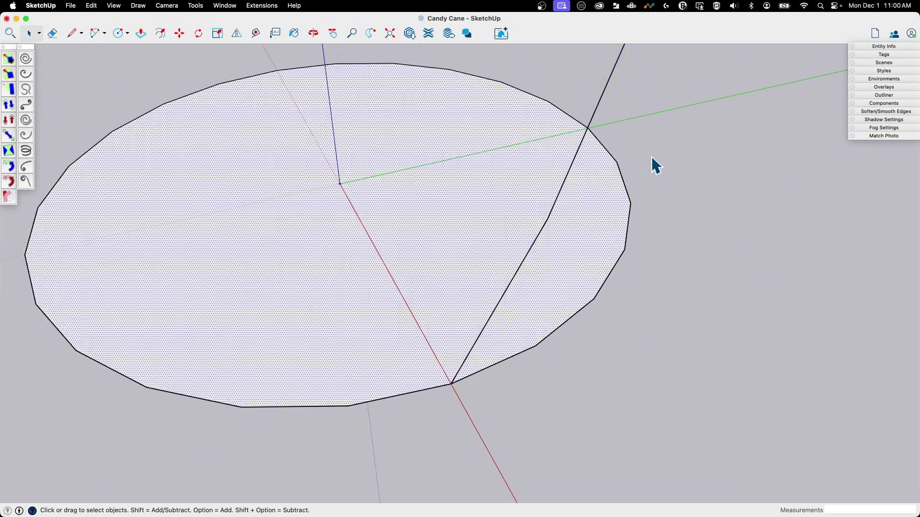
pyautogui.click(622, 178)
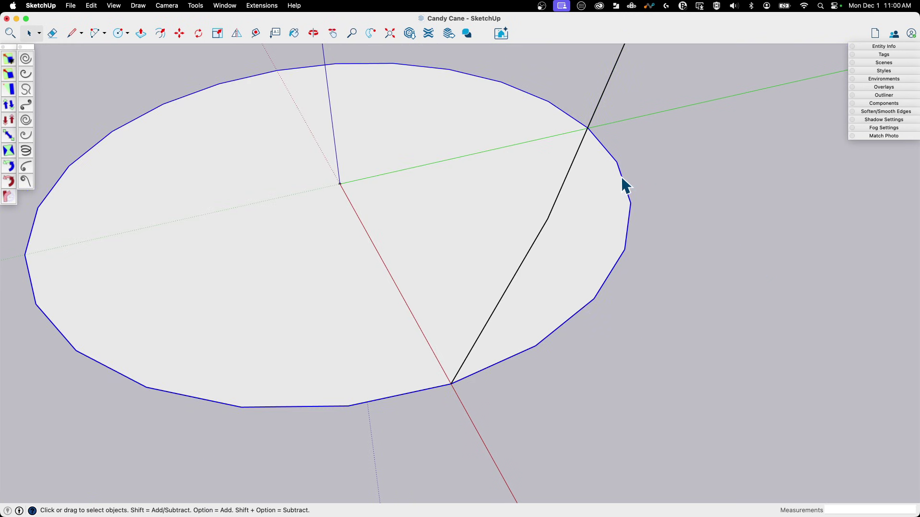
pyautogui.click(884, 47)
pyautogui.moveTo(412, 384)
pyautogui.mouseDown(button='middle')
pyautogui.moveTo(426, 407)
pyautogui.moveTo(497, 356)
pyautogui.moveTo(503, 246)
pyautogui.moveTo(493, 242)
pyautogui.moveTo(452, 324)
pyautogui.moveTo(429, 316)
pyautogui.moveTo(486, 277)
pyautogui.moveTo(456, 323)
pyautogui.moveTo(478, 330)
pyautogui.mouseUp(button='middle')
pyautogui.scroll(-3, 495, 336)
# - Try a line from the circle's edge, cancel it, and select the helix group
pyautogui.press('l')
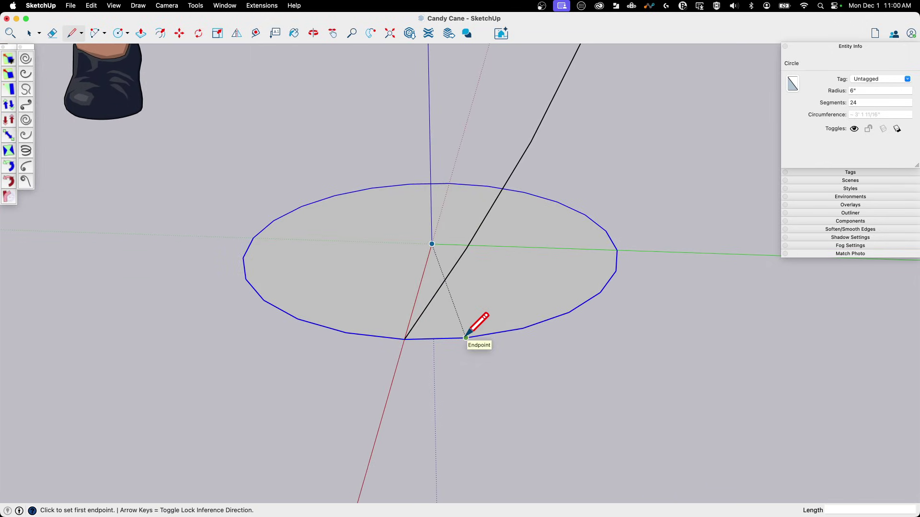
pyautogui.click(465, 338)
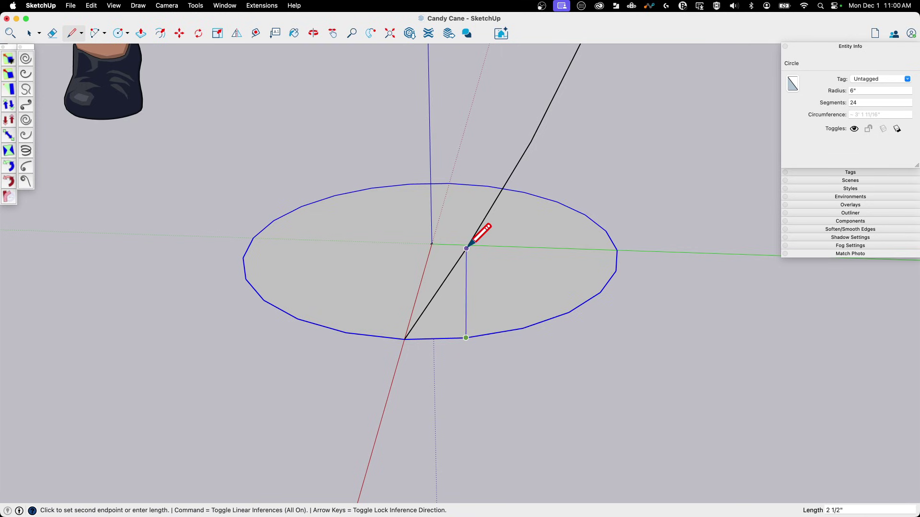
pyautogui.press('Escape')
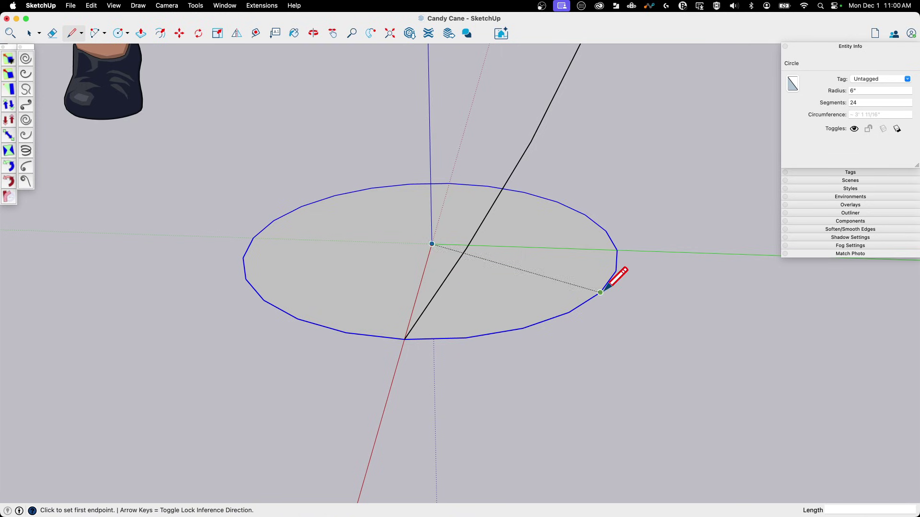
pyautogui.click(569, 312)
pyautogui.moveTo(568, 312); pyautogui.dragTo(470, 220, button='middle')
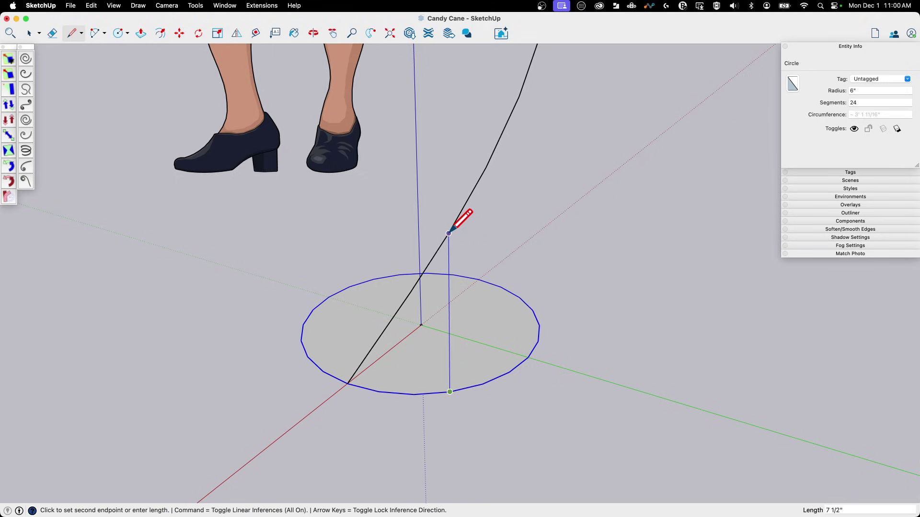
pyautogui.moveTo(449, 234)
pyautogui.mouseDown(button='middle')
pyautogui.moveTo(460, 222)
pyautogui.moveTo(388, 213)
pyautogui.moveTo(433, 225)
pyautogui.mouseUp(button='middle')
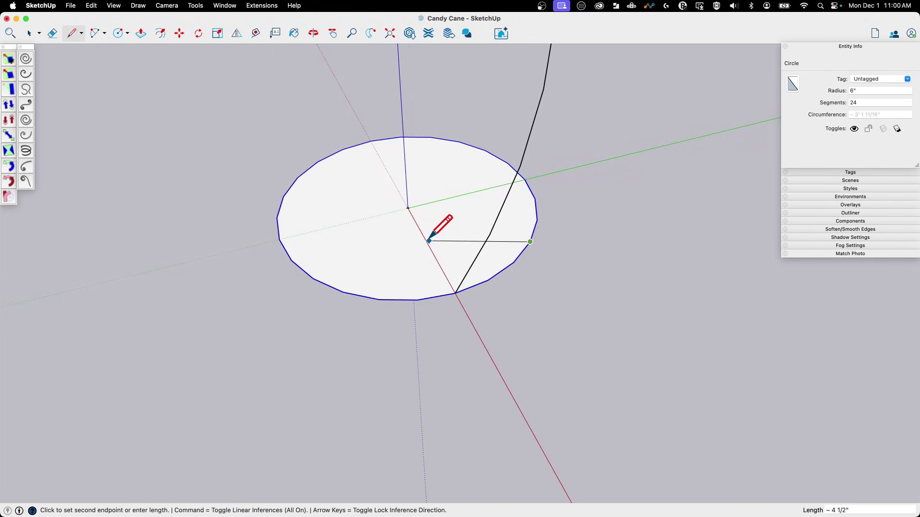
pyautogui.press('space')
pyautogui.click(505, 202)
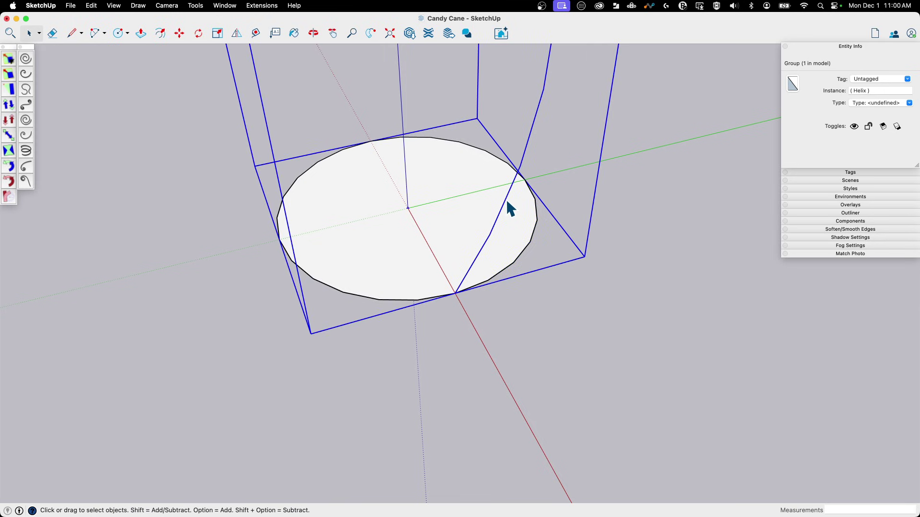
pyautogui.moveTo(402, 317); pyautogui.dragTo(435, 294, button='middle')
# - Open the helix group for editing and select the helix curve inside it
pyautogui.click(437, 271)
pyautogui.doubleClick(448, 222)
pyautogui.click(460, 168)
pyautogui.scroll(-10, 473, 218)
pyautogui.scroll(5, 430, 281)
pyautogui.scroll(5, 430, 281)
pyautogui.moveTo(436, 232); pyautogui.dragTo(444, 242, button='middle')
# - Rotate a copy of the helix 45° around the origin, starting from its endpoint
pyautogui.press('q')
pyautogui.moveTo(572, 149); pyautogui.dragTo(576, 177, button='middle')
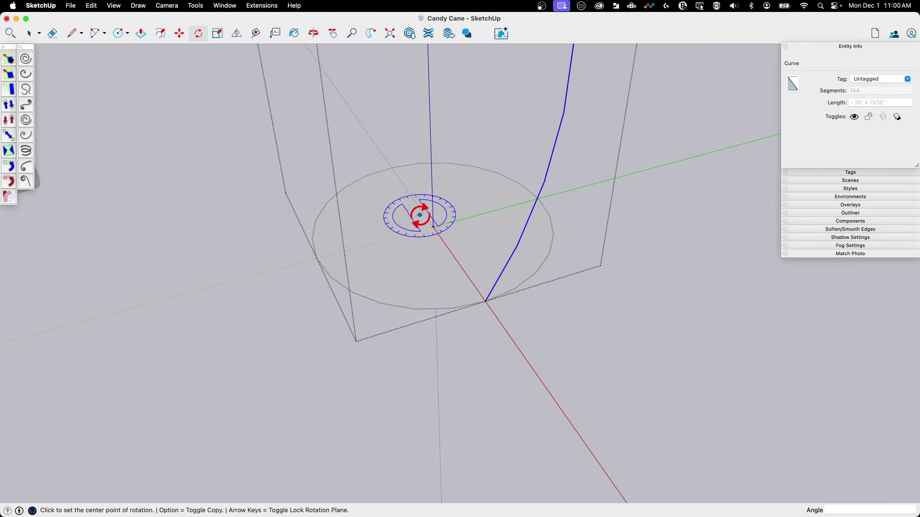
pyautogui.click(433, 227)
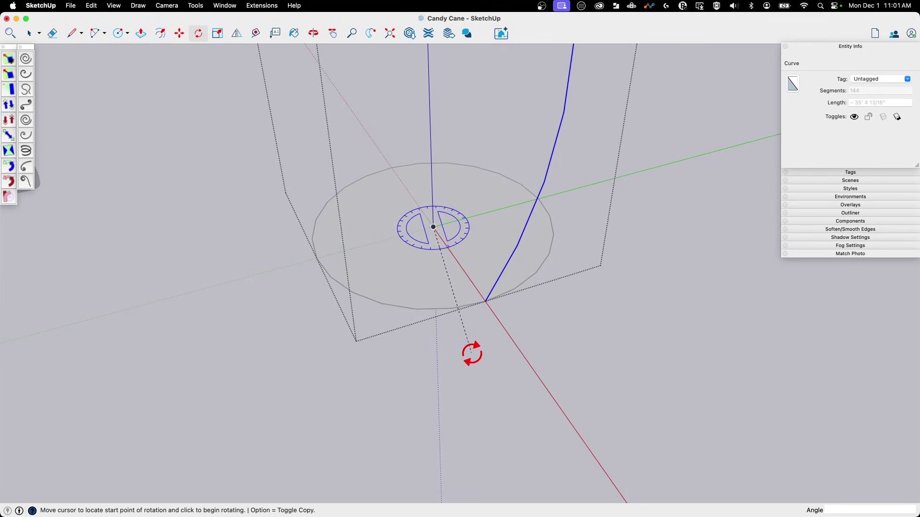
pyautogui.click(485, 301)
pyautogui.press('alt')
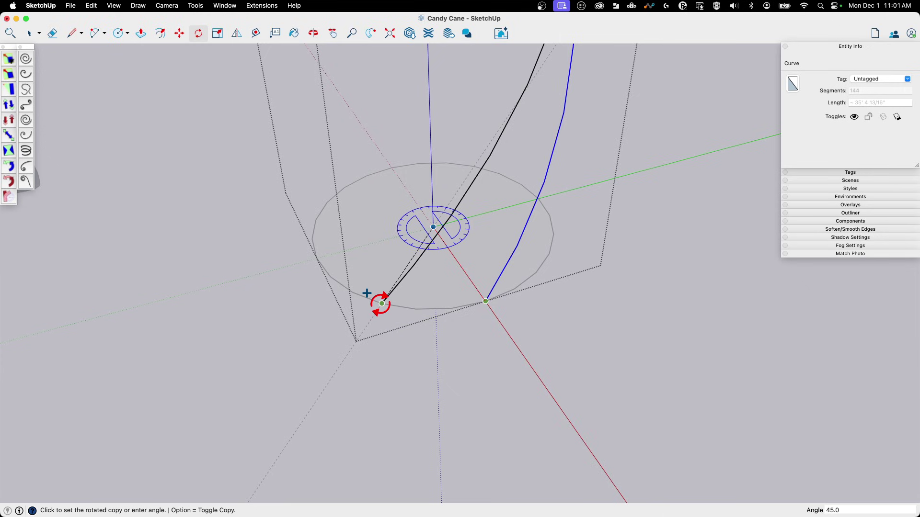
pyautogui.scroll(5, 366, 293)
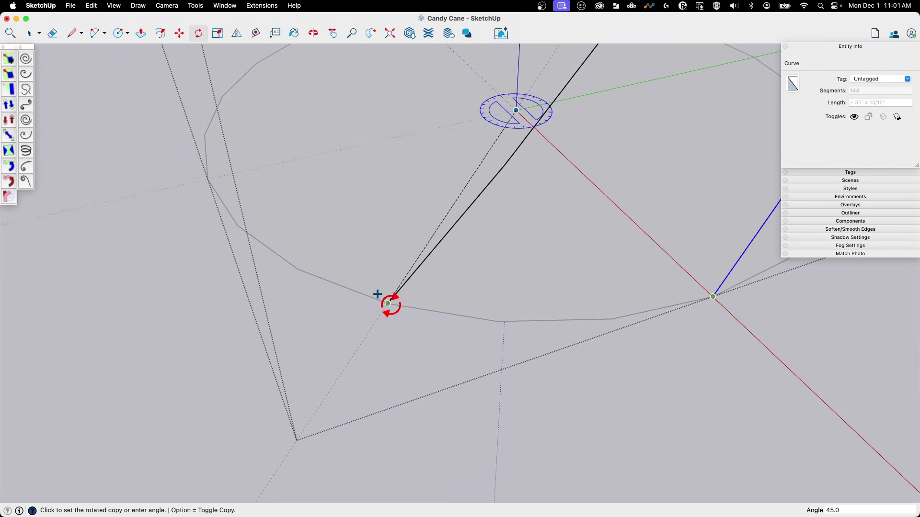
pyautogui.click(388, 303)
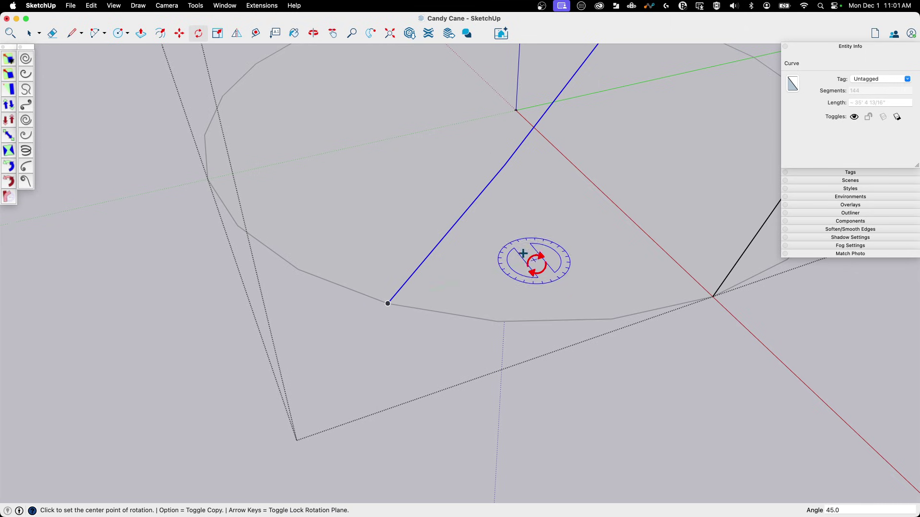
# - Place another helix copy rotated 15° about the column's centre, then view the whole column
pyautogui.scroll(-5, 532, 252)
pyautogui.moveTo(531, 252); pyautogui.dragTo(567, 252, button='middle')
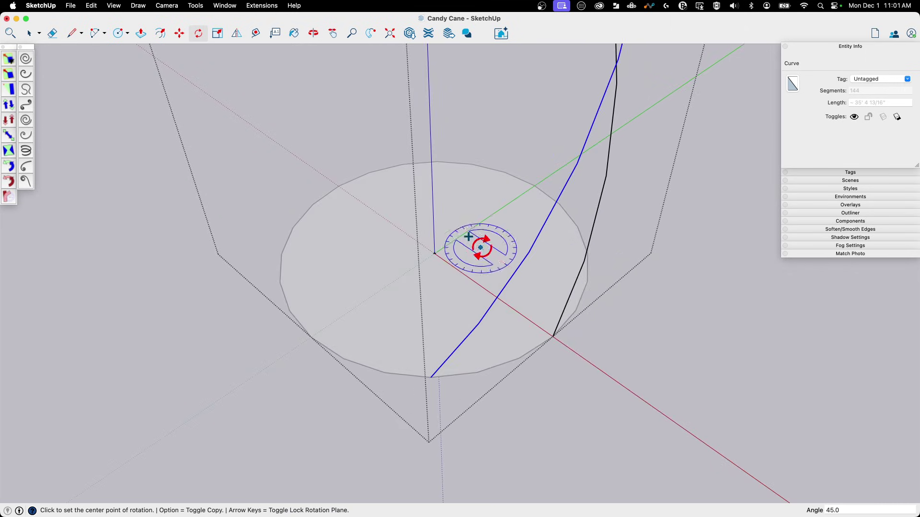
pyautogui.scroll(-3, 508, 307)
pyautogui.scroll(-6, 508, 374)
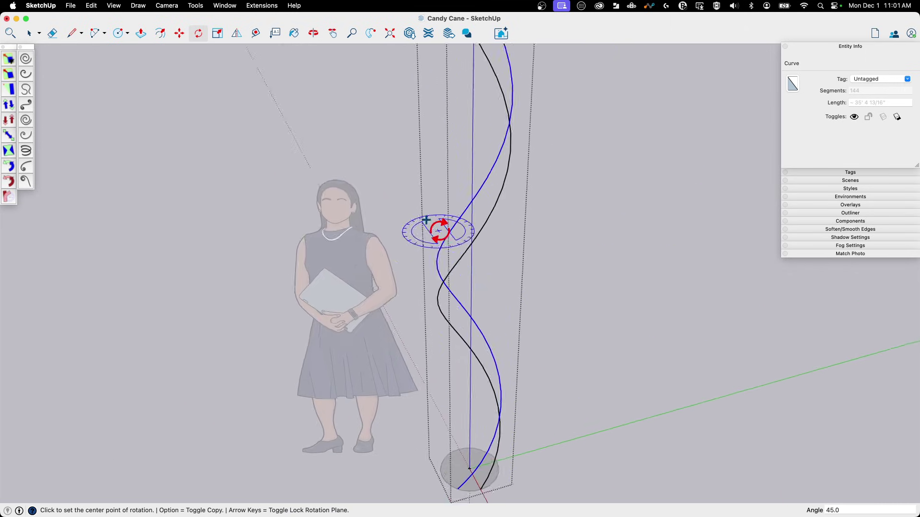
pyautogui.scroll(-5, 446, 136)
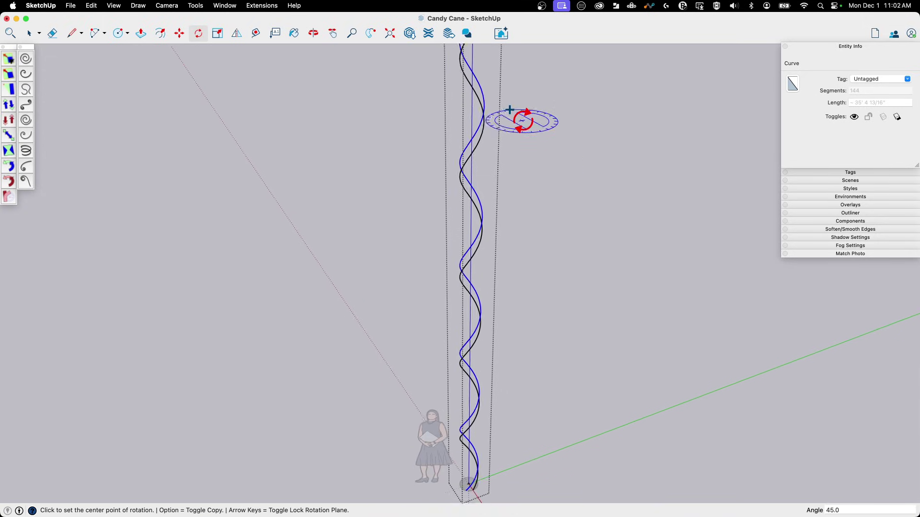
pyautogui.scroll(-3, 493, 66)
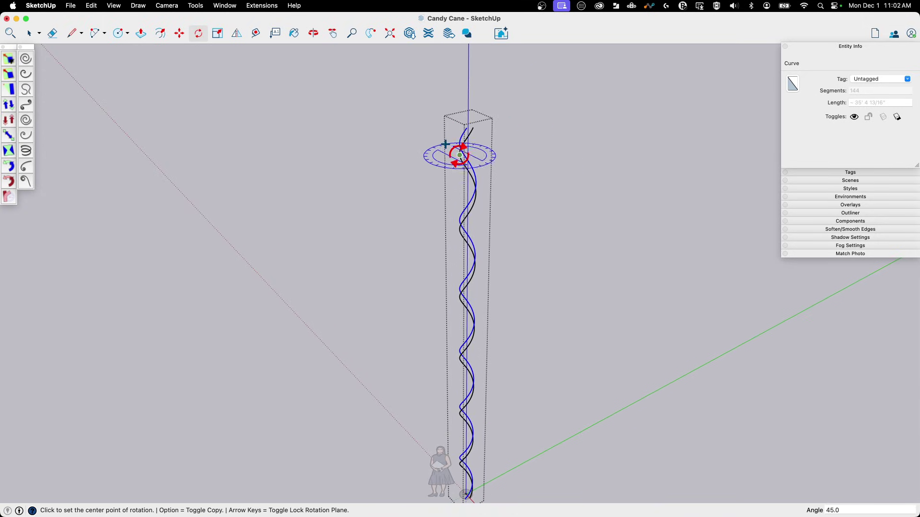
pyautogui.scroll(5, 445, 333)
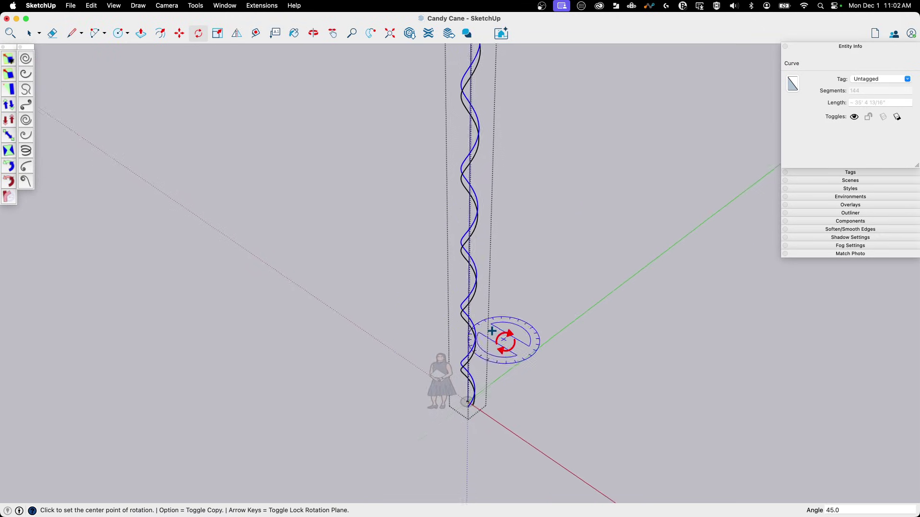
pyautogui.scroll(10, 428, 329)
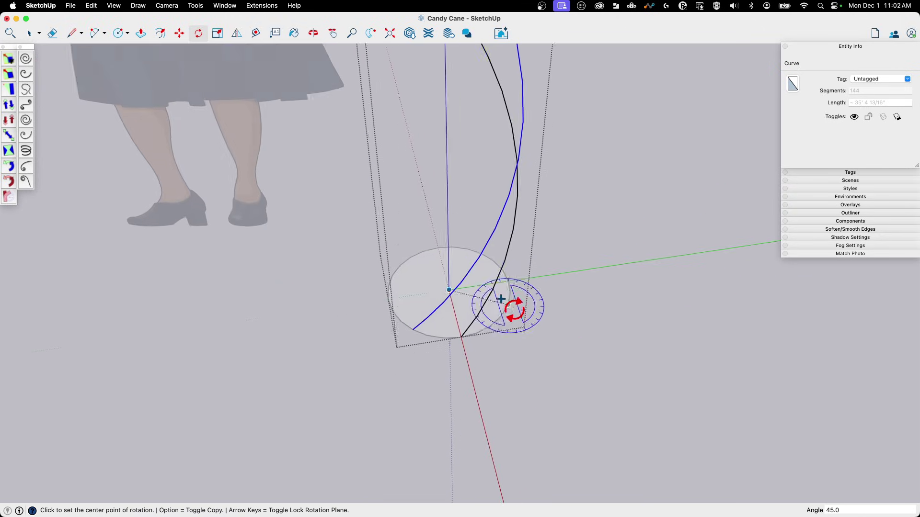
pyautogui.scroll(1, 446, 289)
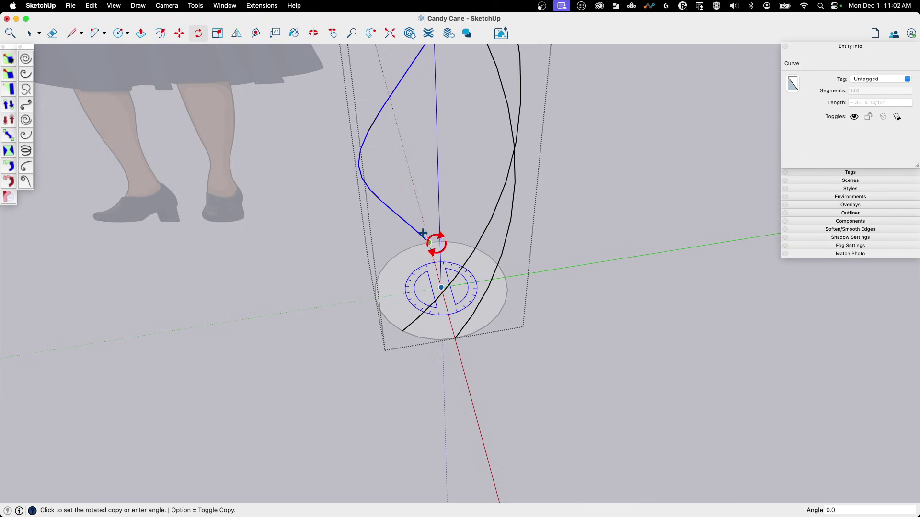
pyautogui.scroll(5, 430, 231)
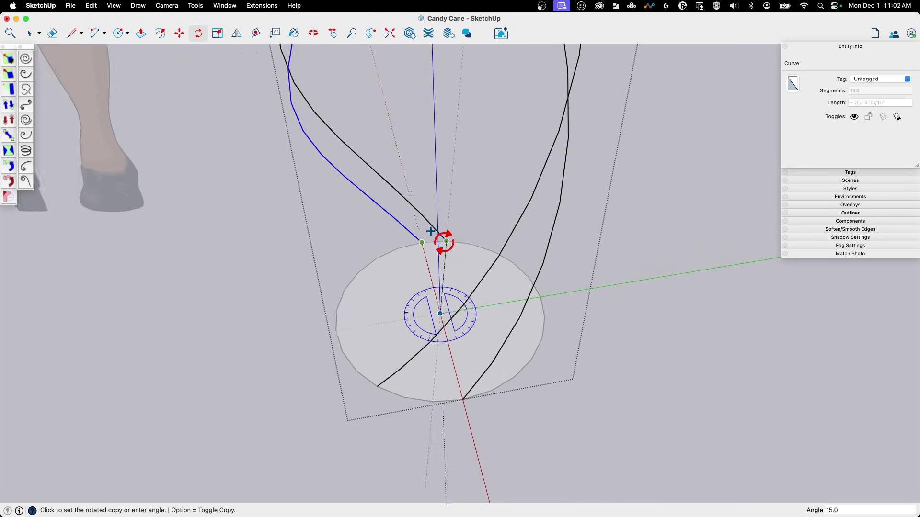
pyautogui.click(438, 230)
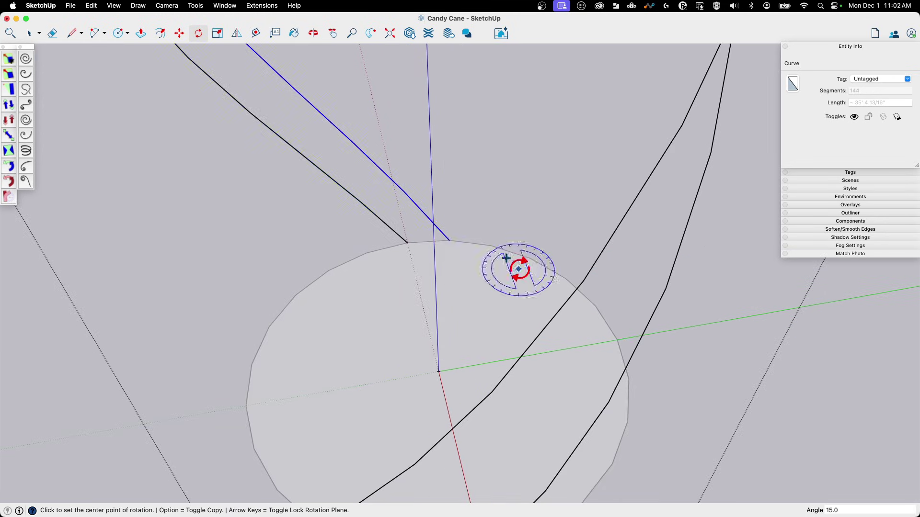
pyautogui.scroll(-10, 439, 232)
pyautogui.moveTo(422, 320)
pyautogui.mouseDown(button='middle')
pyautogui.moveTo(400, 152)
pyautogui.moveTo(379, 273)
pyautogui.mouseUp(button='middle')
pyautogui.moveTo(367, 341)
pyautogui.mouseDown(button='middle')
pyautogui.moveTo(465, 173)
pyautogui.moveTo(544, 193)
pyautogui.moveTo(522, 384)
pyautogui.moveTo(512, 350)
pyautogui.mouseUp(button='middle')
pyautogui.scroll(-5, 522, 383)
pyautogui.scroll(5, 498, 340)
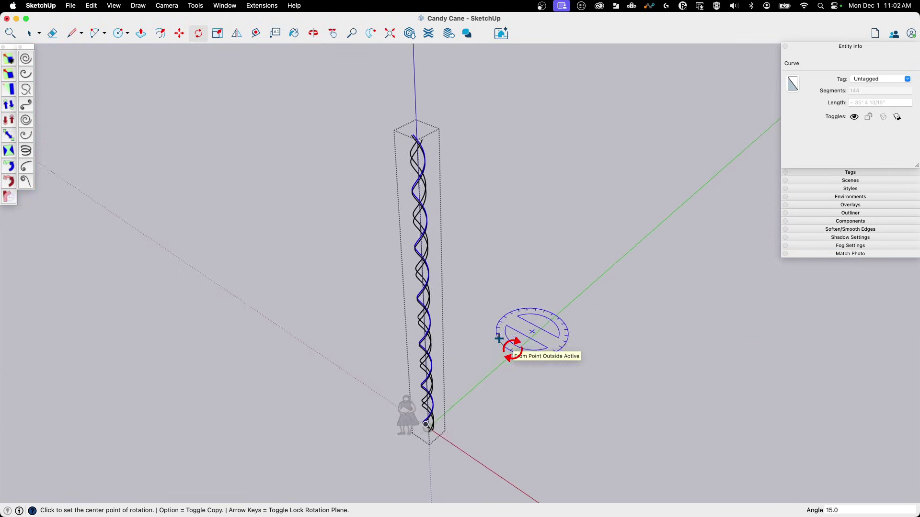
# - Push/pull the 6" base circle up 30' into a cylinder inside the helices
pyautogui.press('space')
pyautogui.click(554, 243)
pyautogui.moveTo(555, 244); pyautogui.dragTo(423, 387, button='middle')
pyautogui.click(423, 387)
pyautogui.scroll(5, 422, 386)
pyautogui.scroll(4, 423, 391)
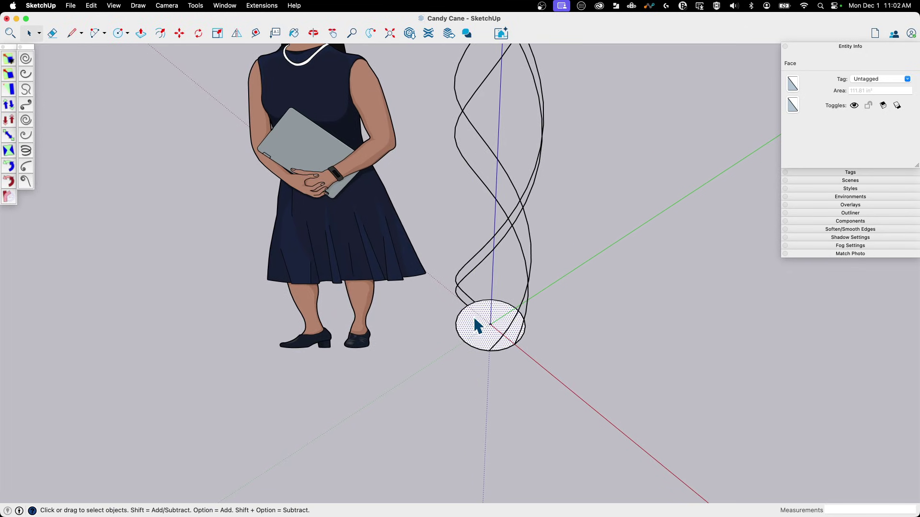
pyautogui.press('p')
pyautogui.click(480, 341)
pyautogui.scroll(-3, 492, 273)
pyautogui.scroll(3, 489, 255)
pyautogui.scroll(5, 489, 254)
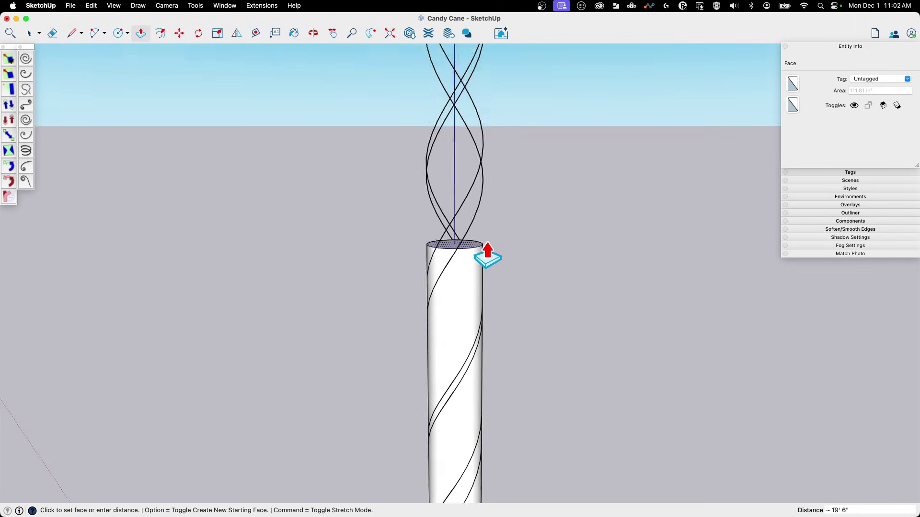
pyautogui.scroll(-3, 485, 242)
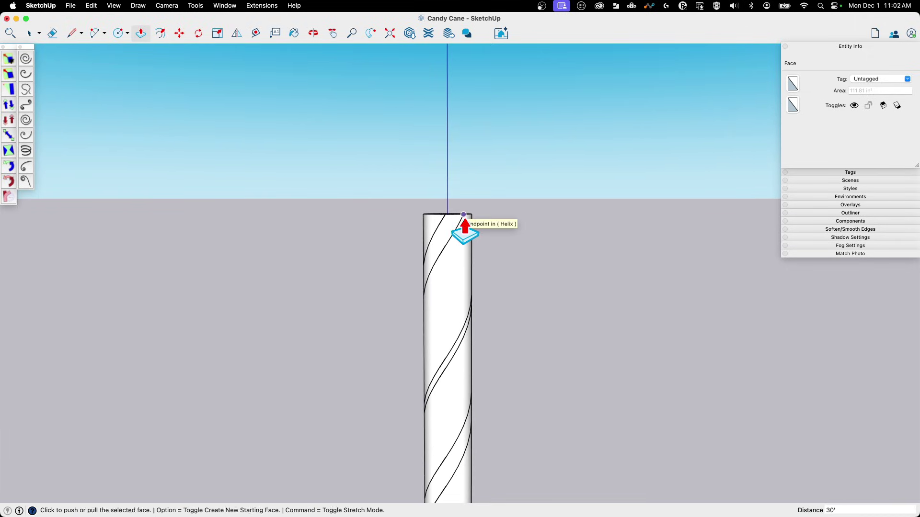
pyautogui.scroll(8, 541, 280)
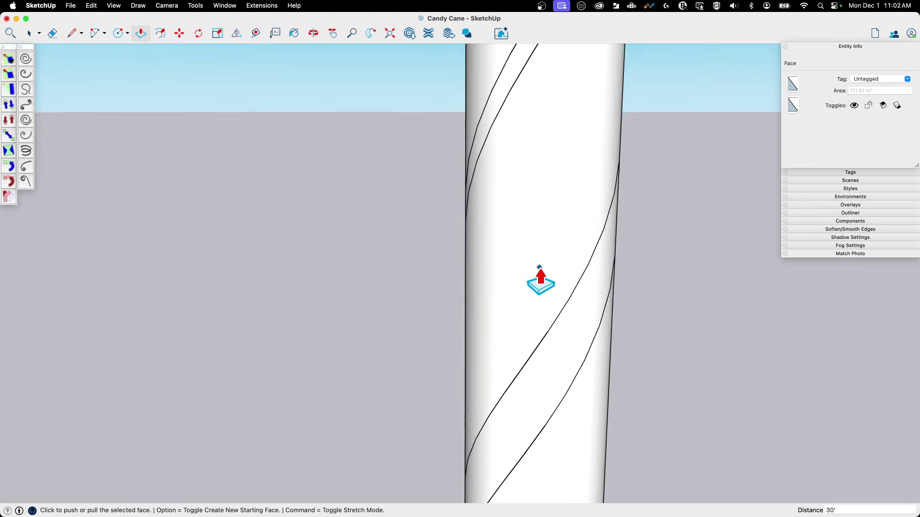
pyautogui.scroll(5, 541, 280)
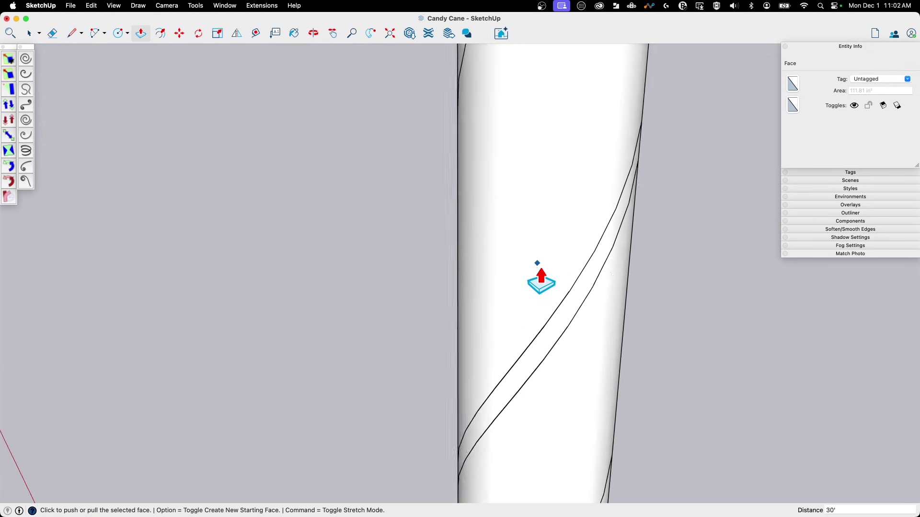
pyautogui.scroll(4, 540, 266)
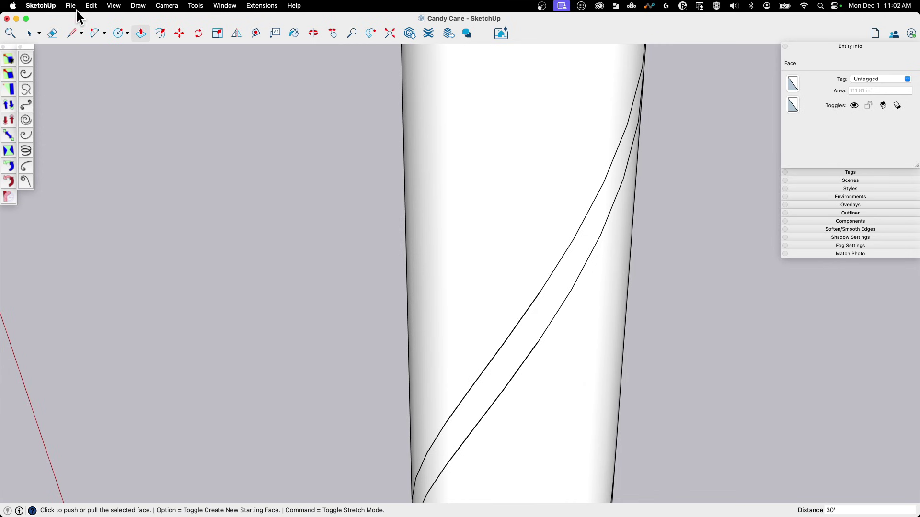
# - Turn on View > Hidden Geometry to show the cylinder's segment edges
pyautogui.click(114, 6)
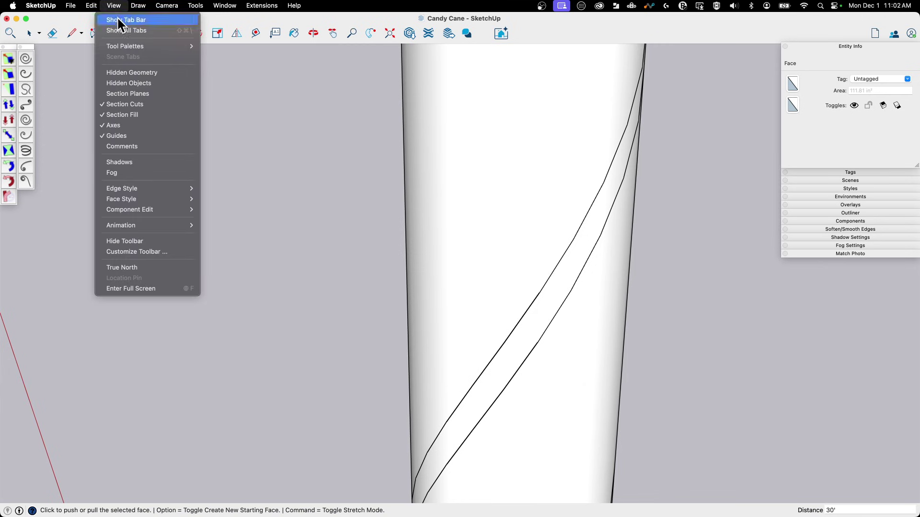
pyautogui.click(123, 73)
pyautogui.scroll(-3, 584, 441)
pyautogui.scroll(5, 435, 359)
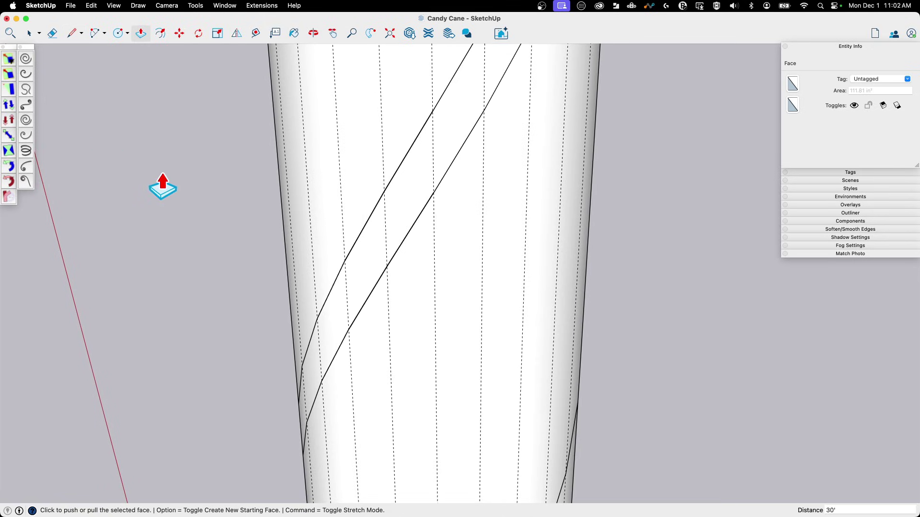
pyautogui.press('space')
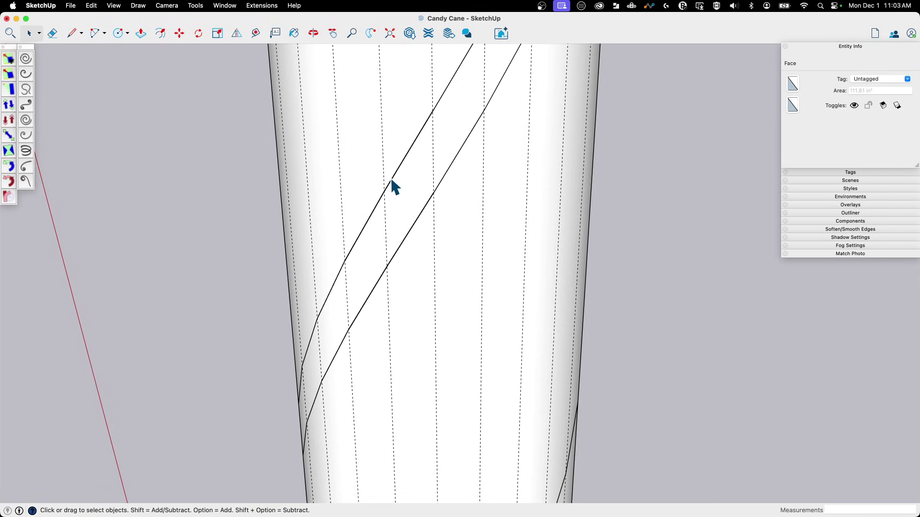
pyautogui.moveTo(434, 117); pyautogui.dragTo(321, 204, button='middle')
pyautogui.scroll(-6, 429, 257)
pyautogui.scroll(5, 461, 322)
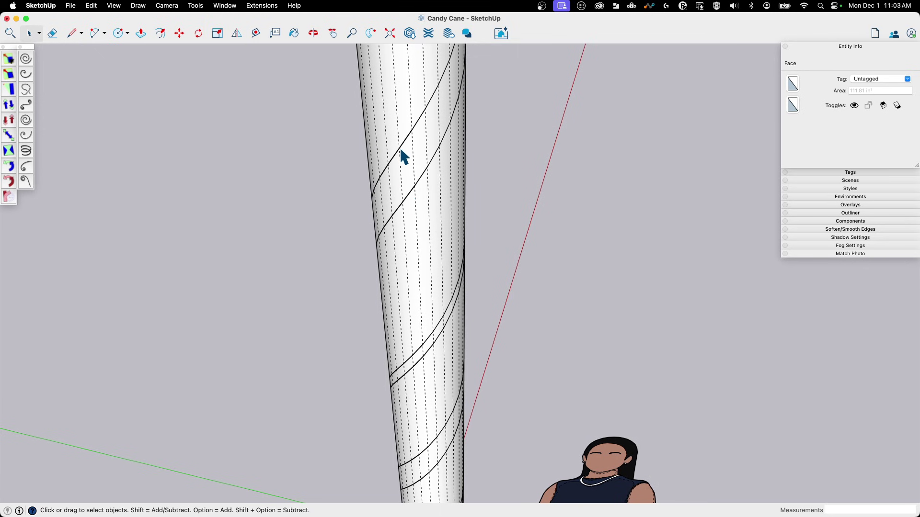
pyautogui.click(404, 143)
pyautogui.click(473, 183)
pyautogui.scroll(-5, 473, 184)
pyautogui.moveTo(475, 187); pyautogui.dragTo(613, 268, button='middle')
pyautogui.moveTo(431, 396); pyautogui.dragTo(478, 345, button='middle')
pyautogui.scroll(5, 476, 345)
pyautogui.moveTo(454, 383); pyautogui.dragTo(493, 263, button='middle')
pyautogui.scroll(3, 502, 196)
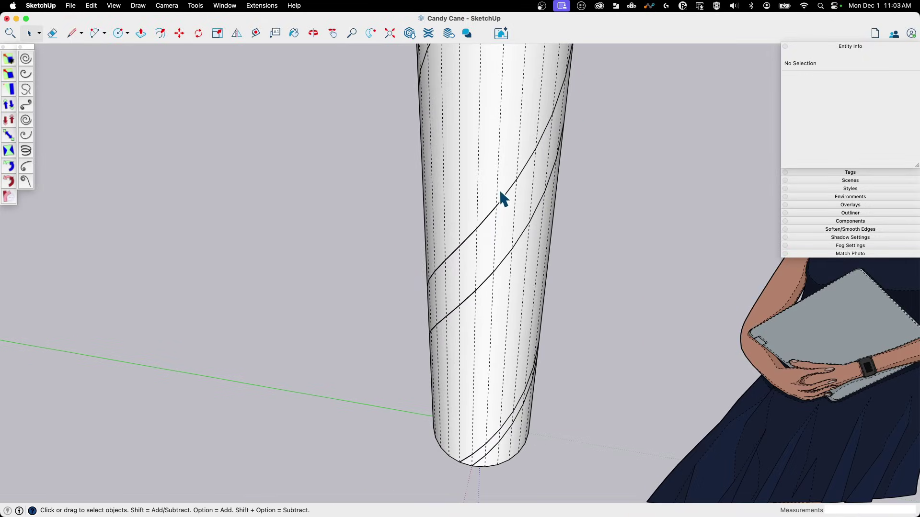
pyautogui.scroll(5, 468, 236)
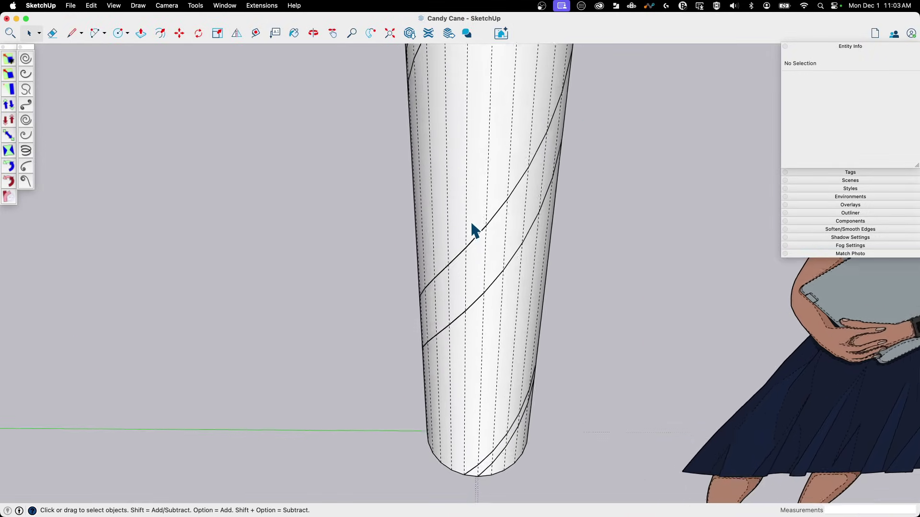
pyautogui.scroll(1, 485, 261)
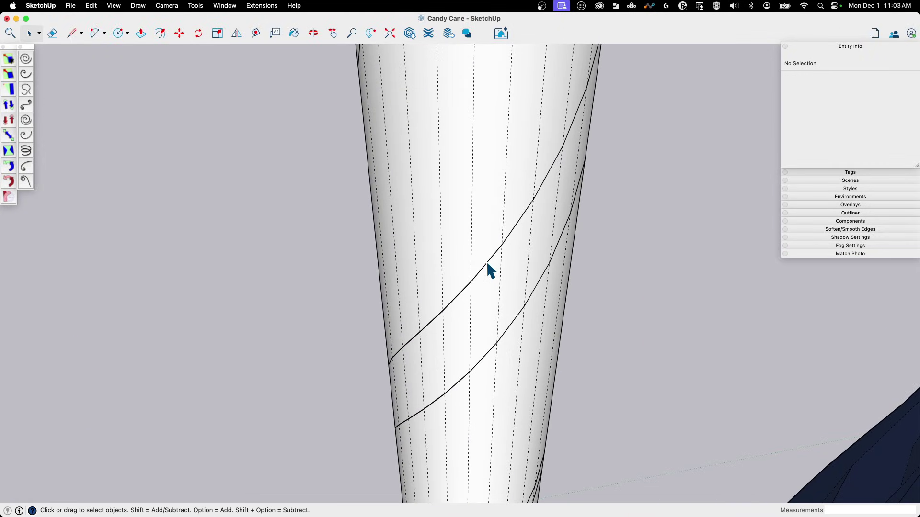
pyautogui.moveTo(439, 198); pyautogui.dragTo(90, 13, button='middle')
# - Switch off View > Hidden Geometry so the 30' cylinder appears smooth
pyautogui.click(115, 6)
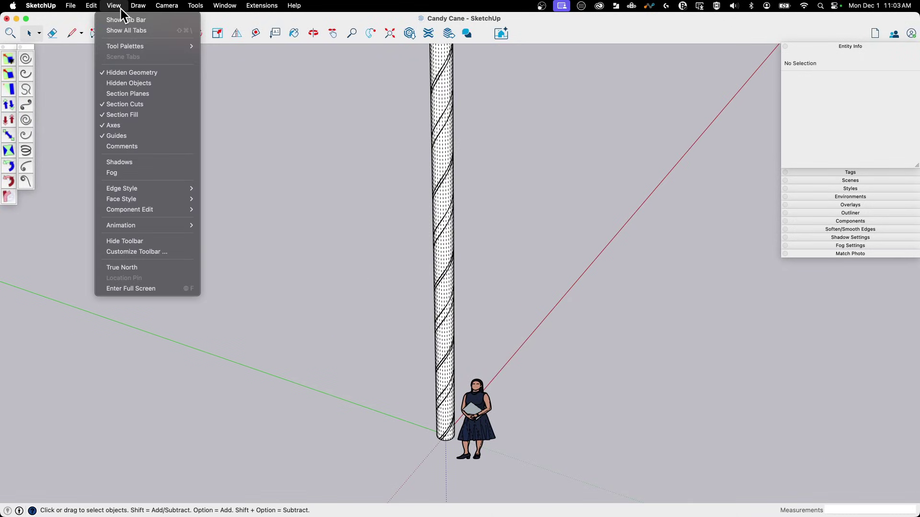
pyautogui.click(124, 72)
pyautogui.scroll(5, 456, 192)
pyautogui.scroll(-4, 405, 178)
pyautogui.scroll(1, 362, 232)
# - Select the helix stripes group on the cylinder
pyautogui.click(369, 272)
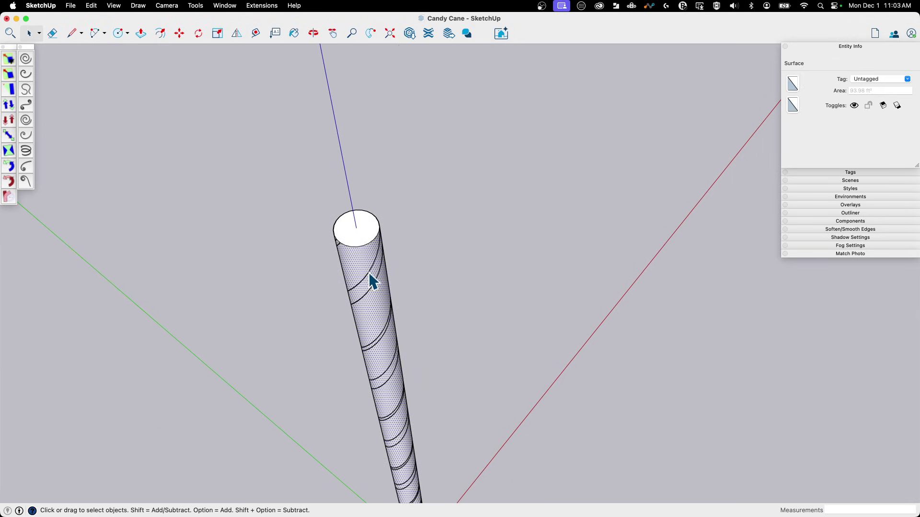
pyautogui.click(368, 274)
pyautogui.moveTo(414, 282); pyautogui.dragTo(410, 199, button='middle')
# - Explode the selected helix group into loose geometry
pyautogui.rightClick(407, 191)
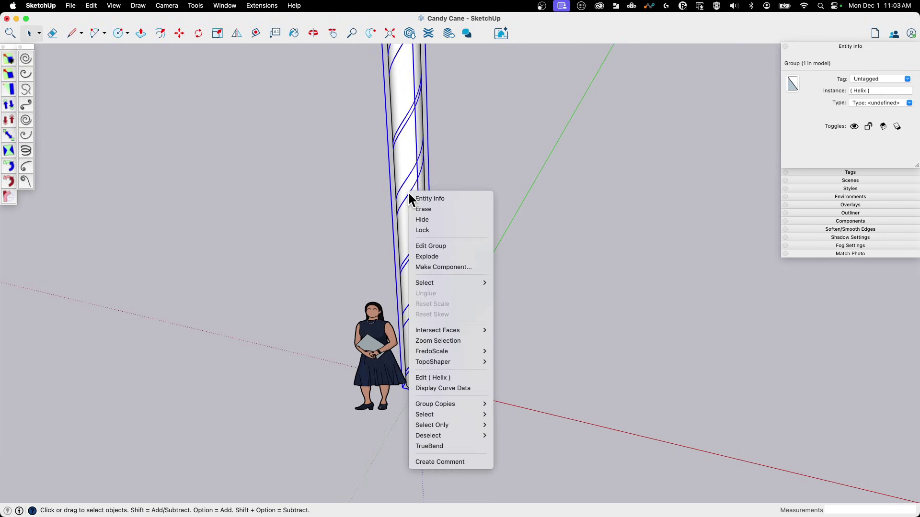
pyautogui.click(450, 255)
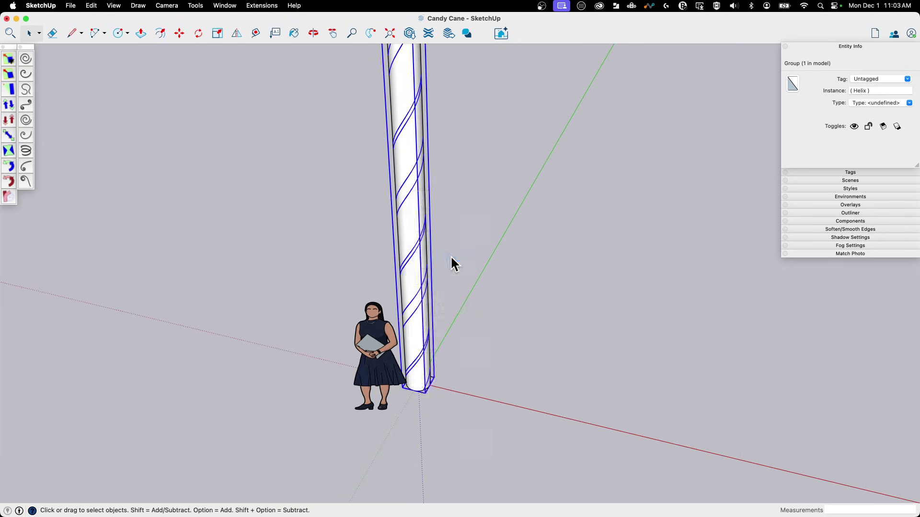
pyautogui.moveTo(434, 167); pyautogui.dragTo(359, 318, button='middle')
pyautogui.click(469, 168)
pyautogui.scroll(5, 373, 156)
pyautogui.scroll(3, 362, 246)
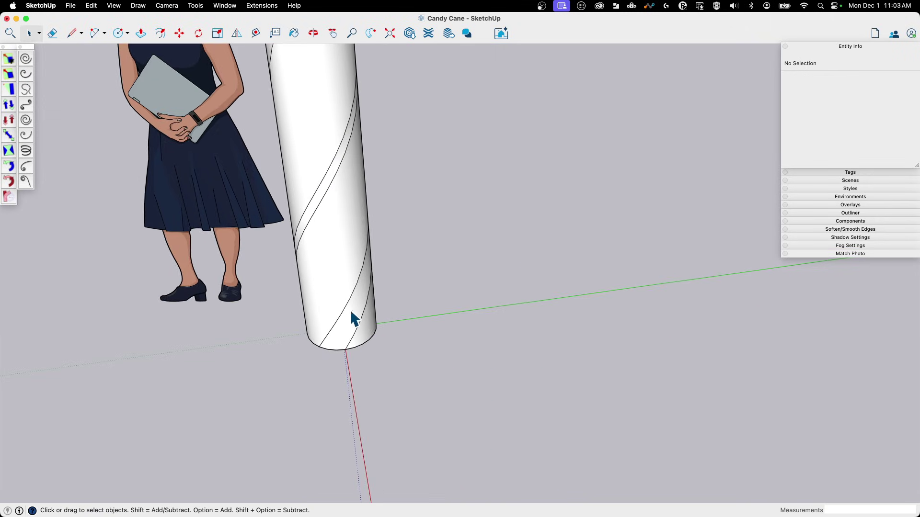
pyautogui.moveTo(339, 183); pyautogui.dragTo(377, 209, button='middle')
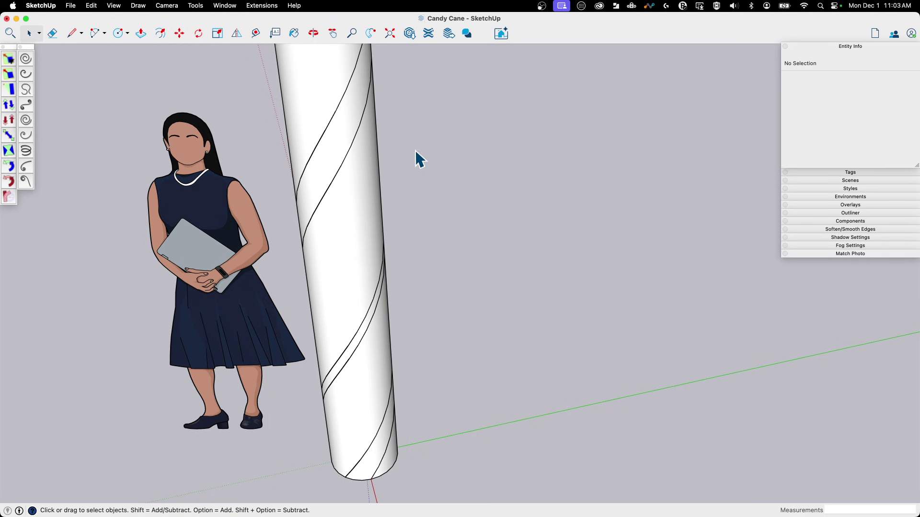
# - Select the remaining Helix group and explode it as well
pyautogui.click(326, 131)
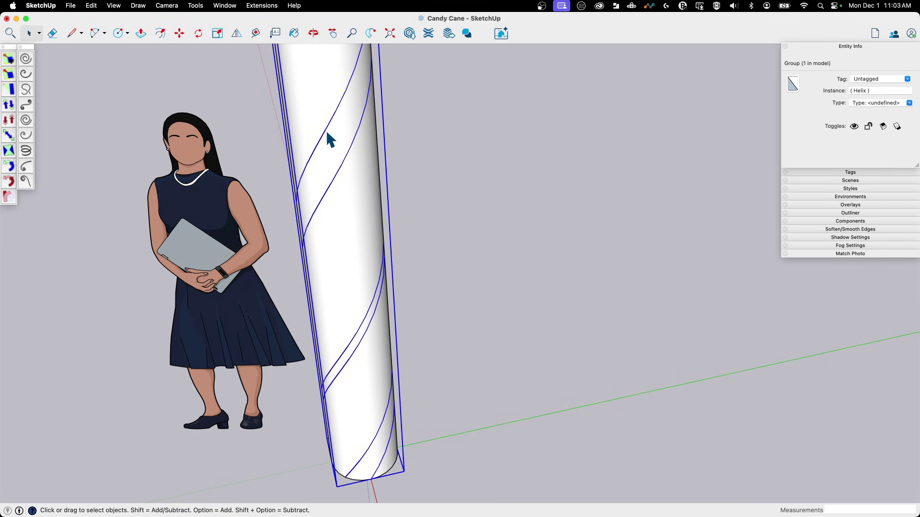
pyautogui.moveTo(326, 130); pyautogui.dragTo(363, 136, button='middle')
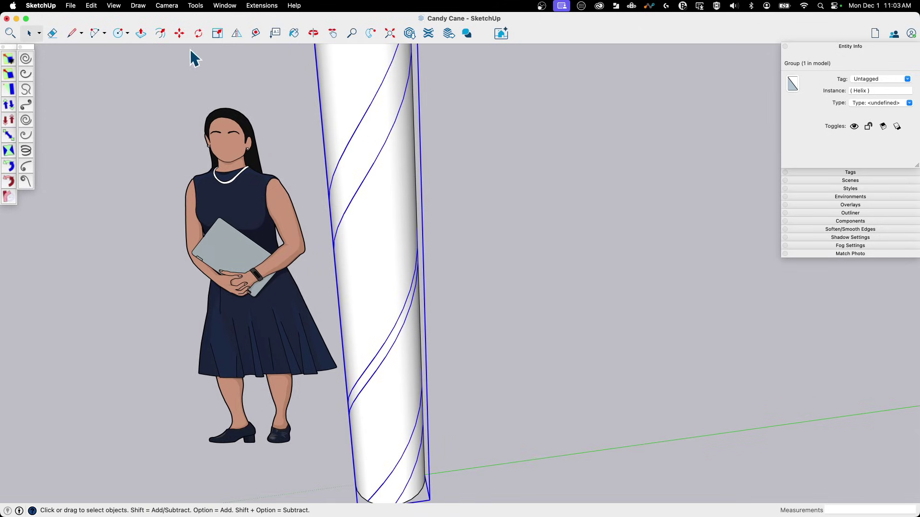
pyautogui.rightClick(355, 128)
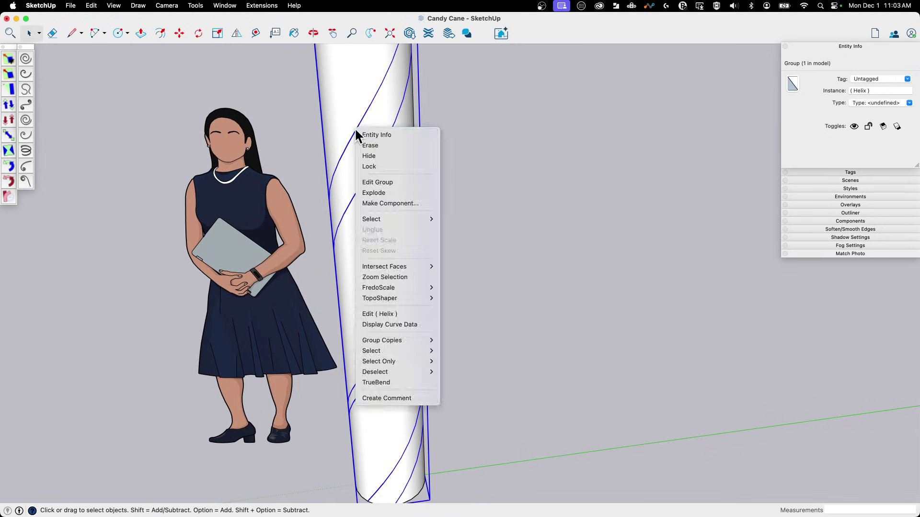
pyautogui.click(396, 193)
pyautogui.click(455, 120)
pyautogui.moveTo(380, 150); pyautogui.dragTo(450, 215, button='middle')
# - Click faces on the column to confirm the separate spiral stripe faces
pyautogui.click(444, 181)
pyautogui.click(449, 197)
pyautogui.click(445, 175)
pyautogui.click(451, 209)
pyautogui.click(581, 237)
pyautogui.moveTo(581, 236); pyautogui.dragTo(381, 206, button='middle')
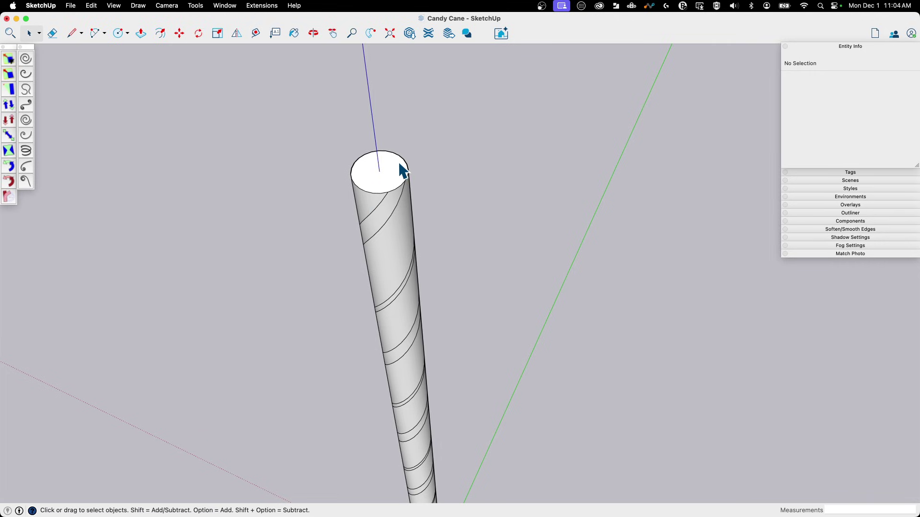
# - Frame the whole striped column and scale figure, then activate the Paint Bucket (B)
pyautogui.moveTo(360, 248); pyautogui.dragTo(431, 190, button='middle')
pyautogui.scroll(-4, 417, 166)
pyautogui.keyDown('shift'); pyautogui.moveTo(423, 416); pyautogui.dragTo(422, 353, button='middle'); pyautogui.keyUp('shift')
pyautogui.moveTo(449, 383); pyautogui.dragTo(430, 278, button='middle')
pyautogui.press('b')
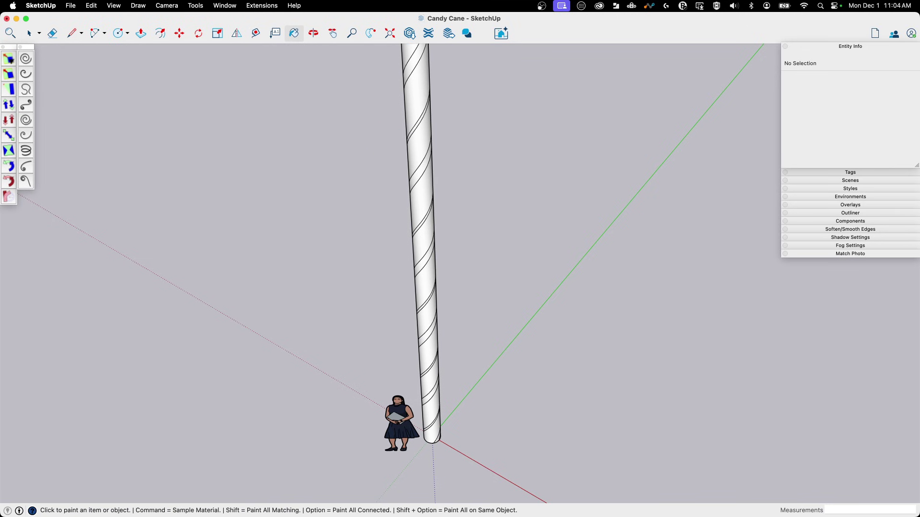
# - Choose the Maraschino crayon in Colors and paint the spiral stripe faces red
pyautogui.moveTo(763, 115); pyautogui.dragTo(646, 54)
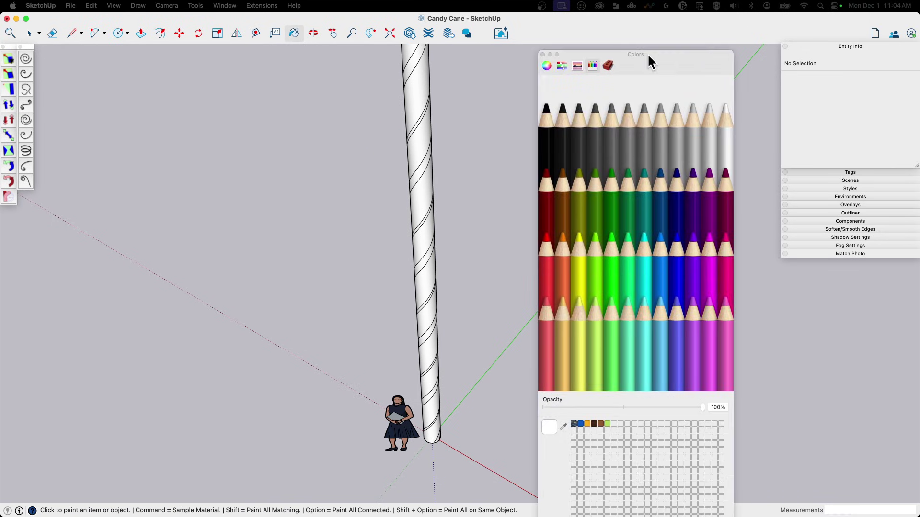
pyautogui.click(548, 277)
pyautogui.scroll(5, 476, 343)
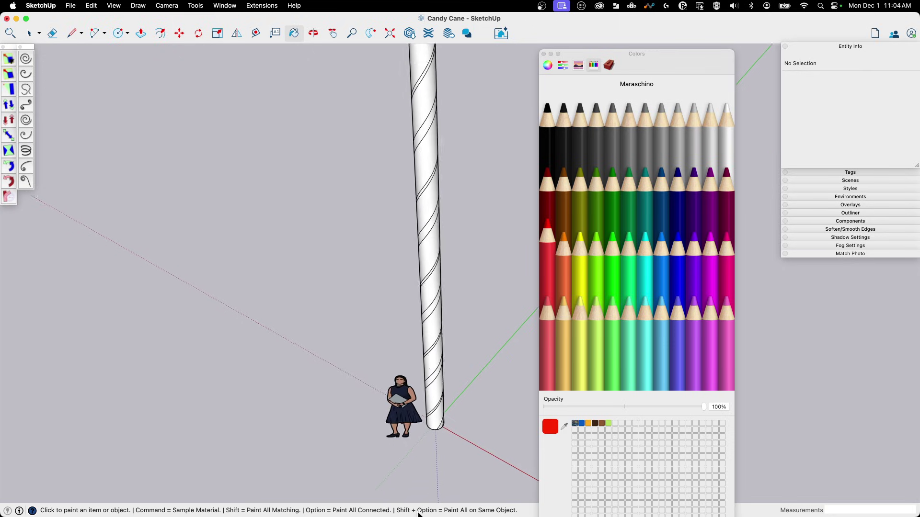
pyautogui.scroll(2, 364, 290)
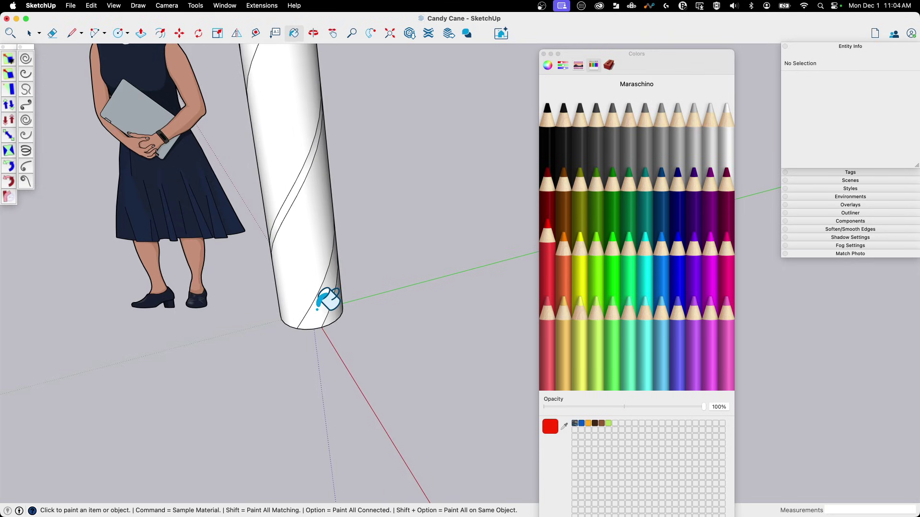
pyautogui.scroll(-6, 318, 311)
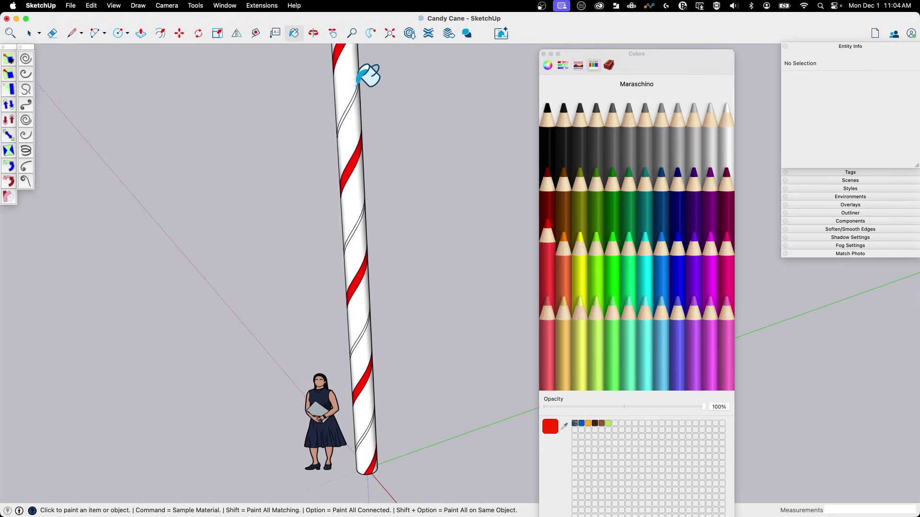
pyautogui.scroll(5, 371, 286)
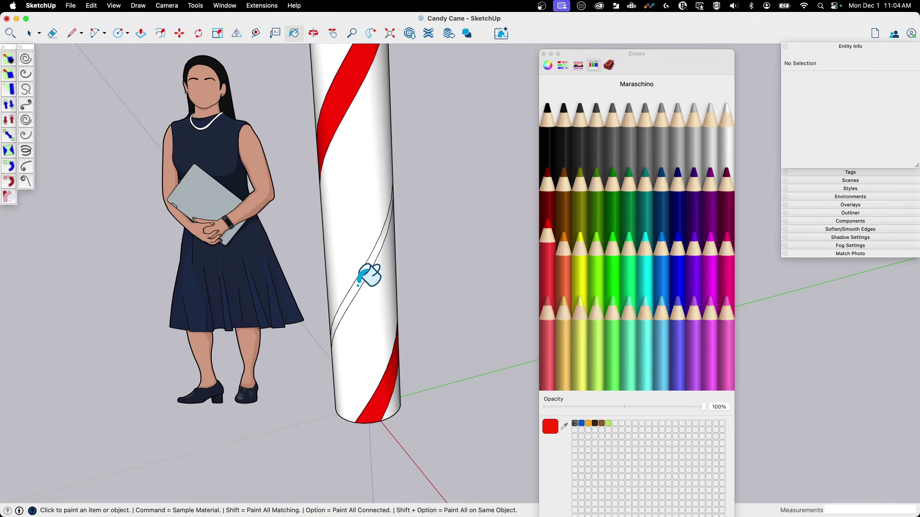
pyautogui.scroll(-6, 468, 230)
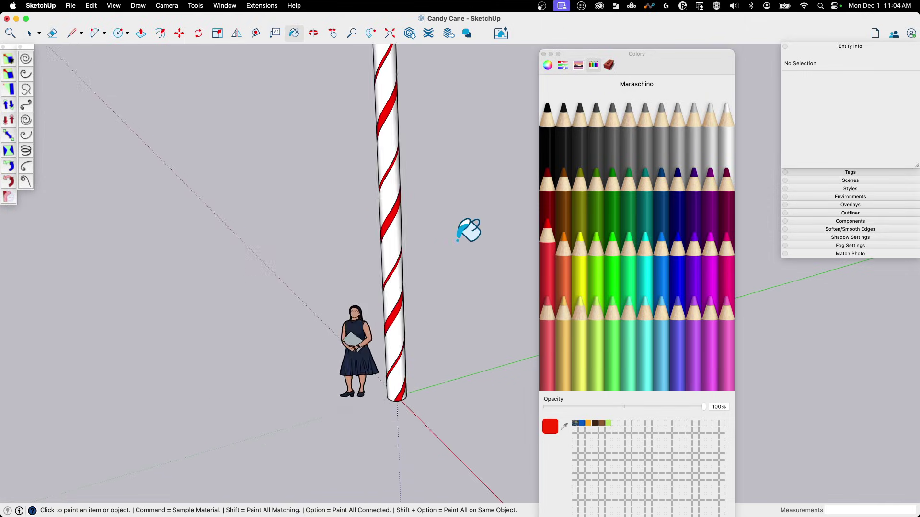
pyautogui.click(543, 54)
# - Check the red stripe reaching the column's base and return to Select
pyautogui.scroll(3, 396, 260)
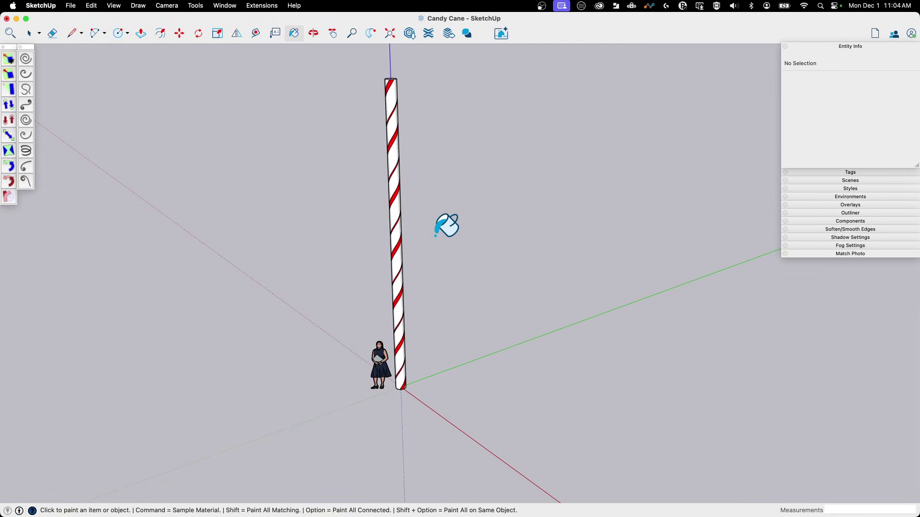
pyautogui.moveTo(371, 393); pyautogui.dragTo(351, 406, button='middle')
pyautogui.scroll(8, 345, 318)
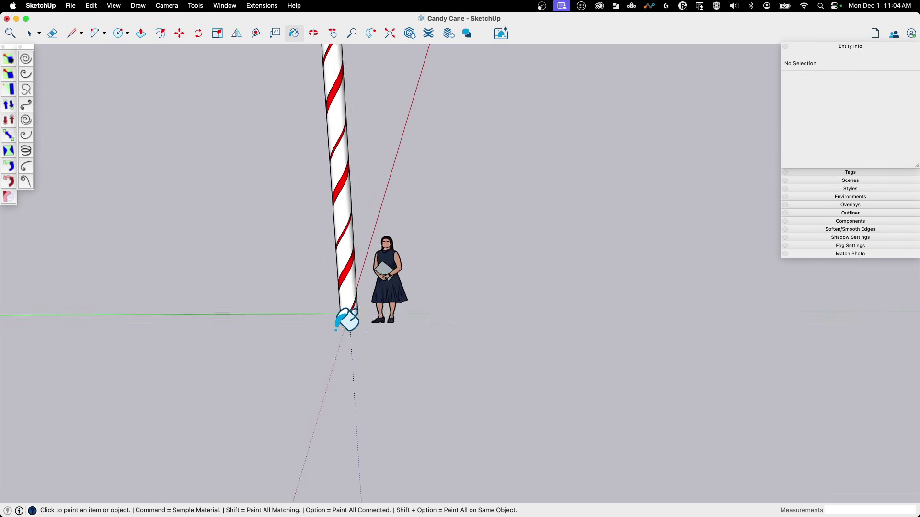
pyautogui.keyDown('shift'); pyautogui.moveTo(443, 177); pyautogui.dragTo(448, 274, button='middle'); pyautogui.keyUp('shift')
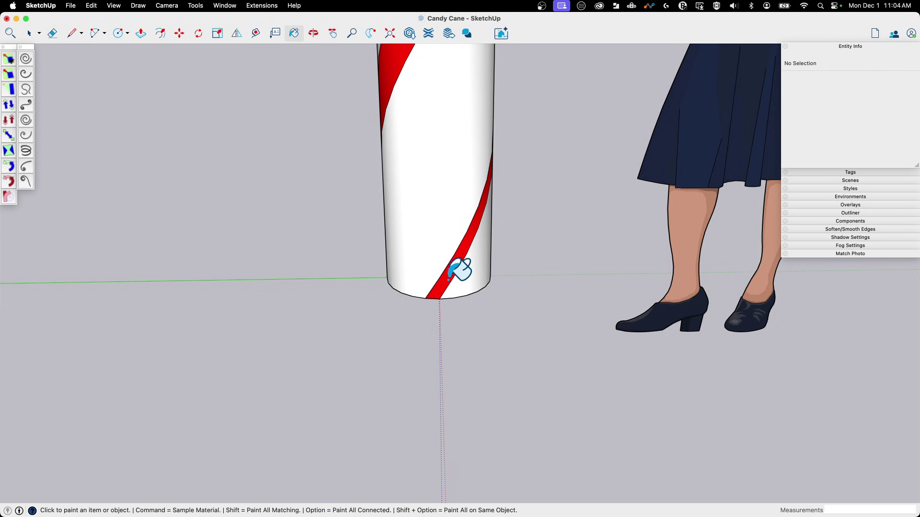
pyautogui.press('space')
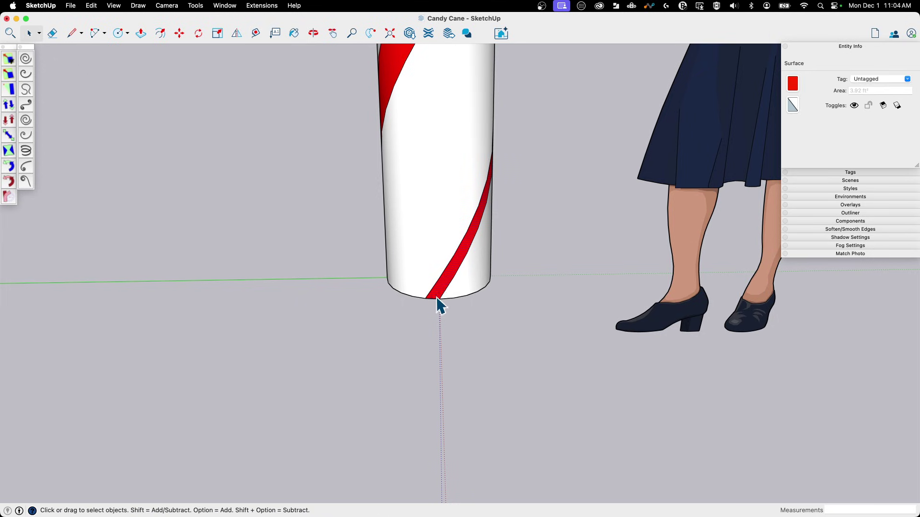
pyautogui.moveTo(445, 297); pyautogui.dragTo(474, 328, button='middle')
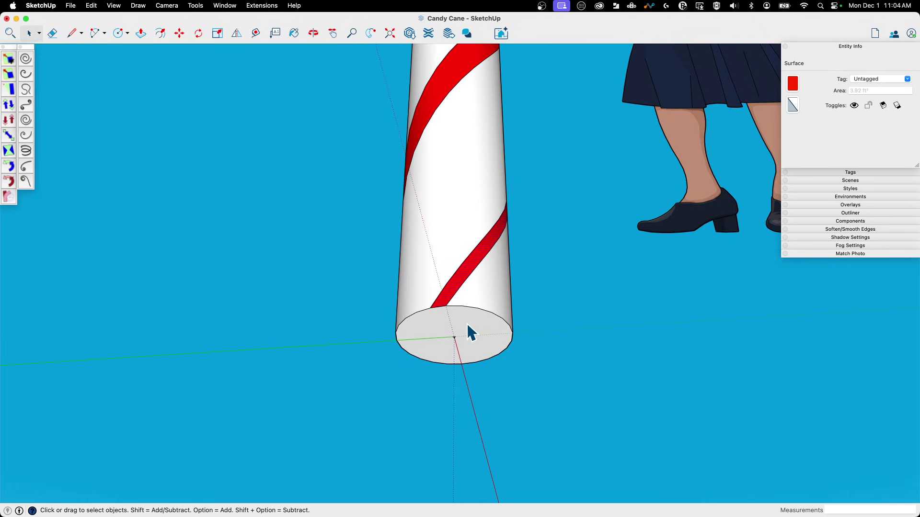
# - Rotate-copy the red stripe 30° about the column's axis to pair it with the original
pyautogui.press('q')
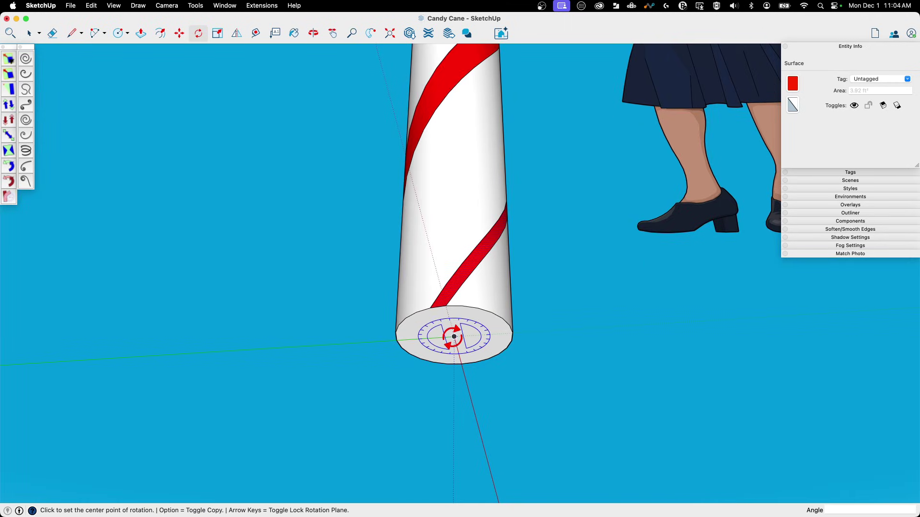
pyautogui.scroll(5, 458, 332)
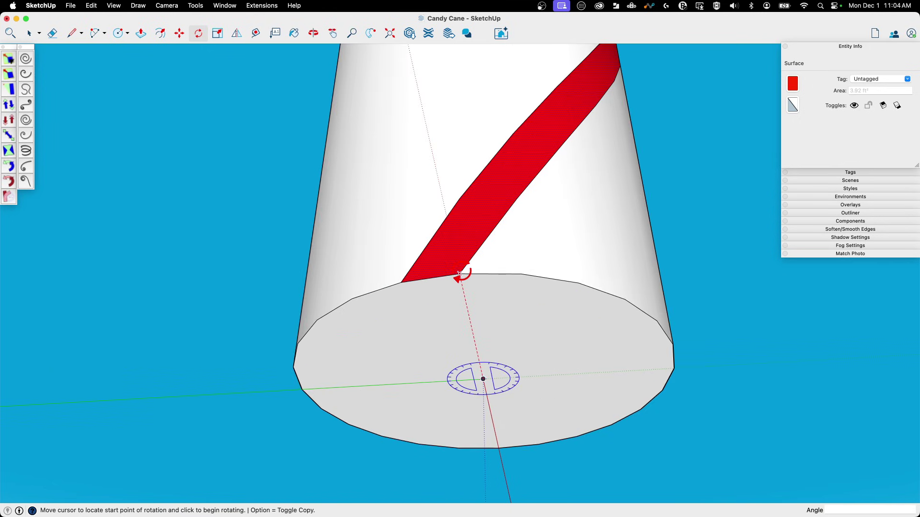
pyautogui.click(459, 273)
pyautogui.press('alt')
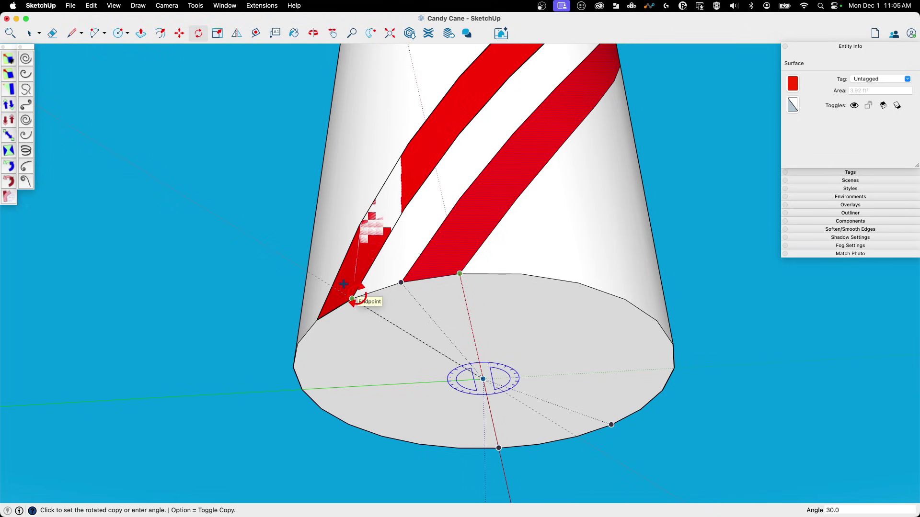
pyautogui.click(352, 299)
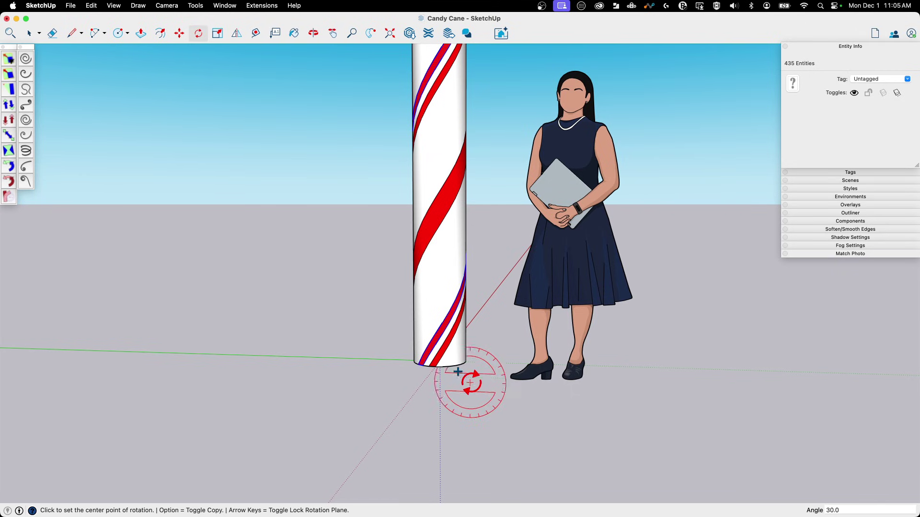
# - Select the whole column with its red stripes and make it one group
pyautogui.press('space')
pyautogui.click(484, 420)
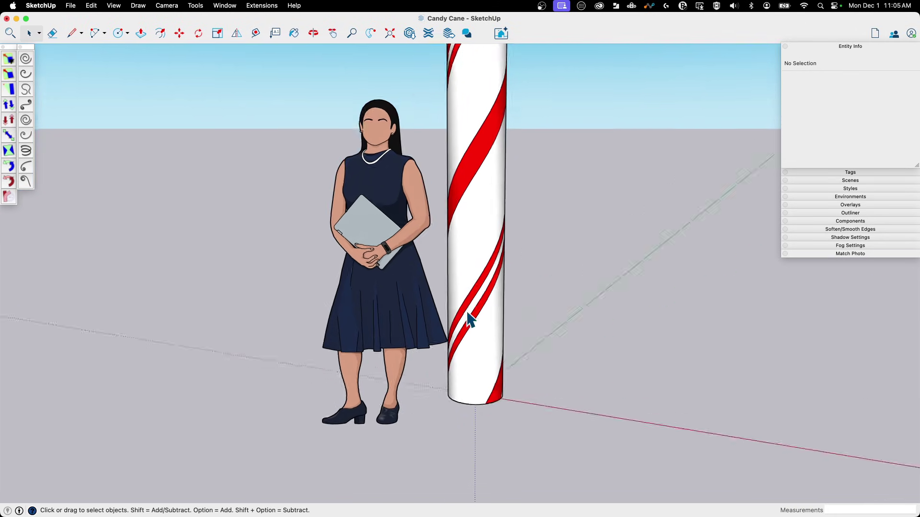
pyautogui.scroll(3, 470, 318)
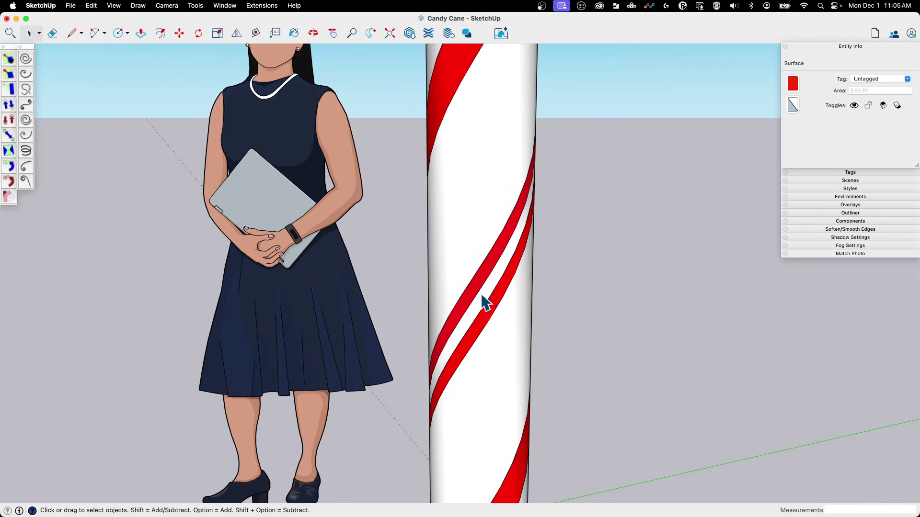
pyautogui.scroll(-10, 462, 240)
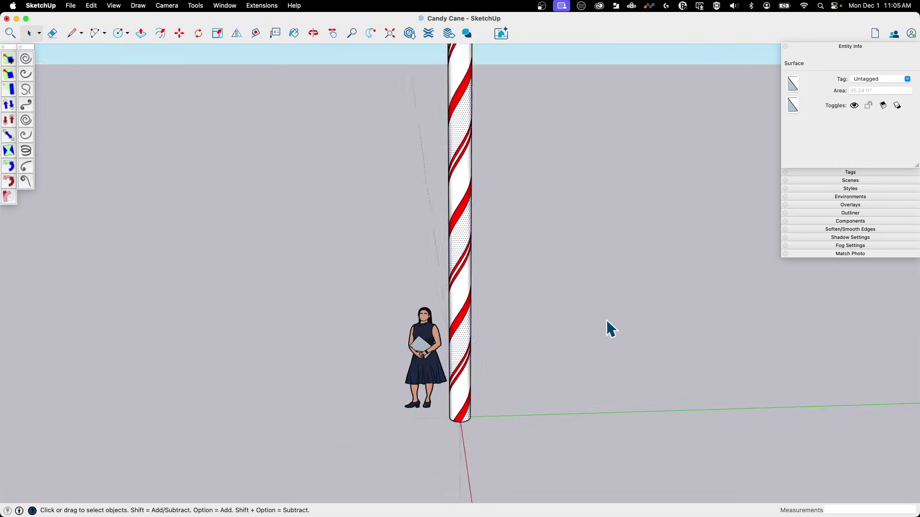
pyautogui.click(583, 314)
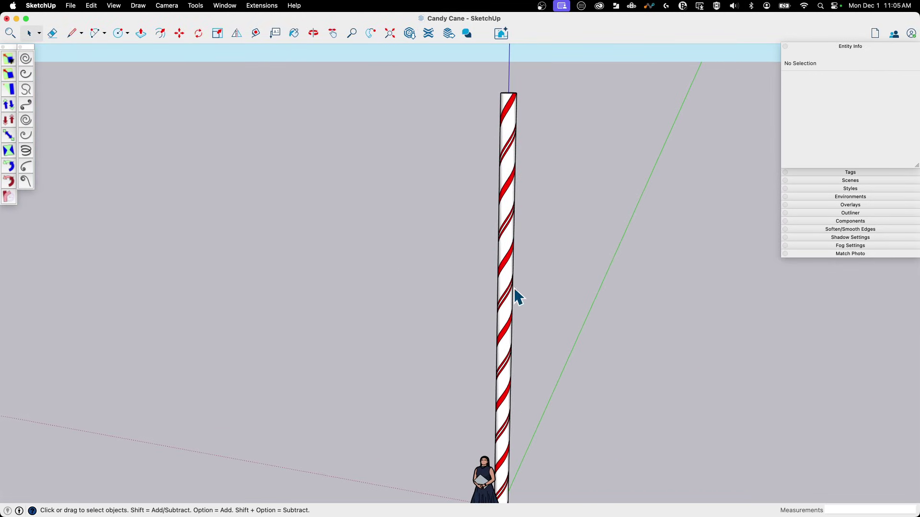
pyautogui.moveTo(469, 340); pyautogui.dragTo(474, 221, button='middle')
pyautogui.tripleClick(499, 203)
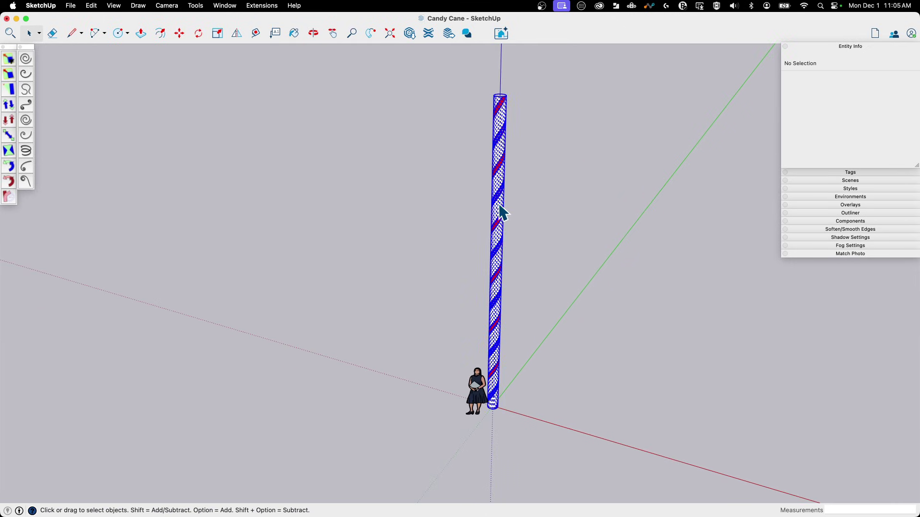
pyautogui.rightClick(499, 204)
pyautogui.click(541, 287)
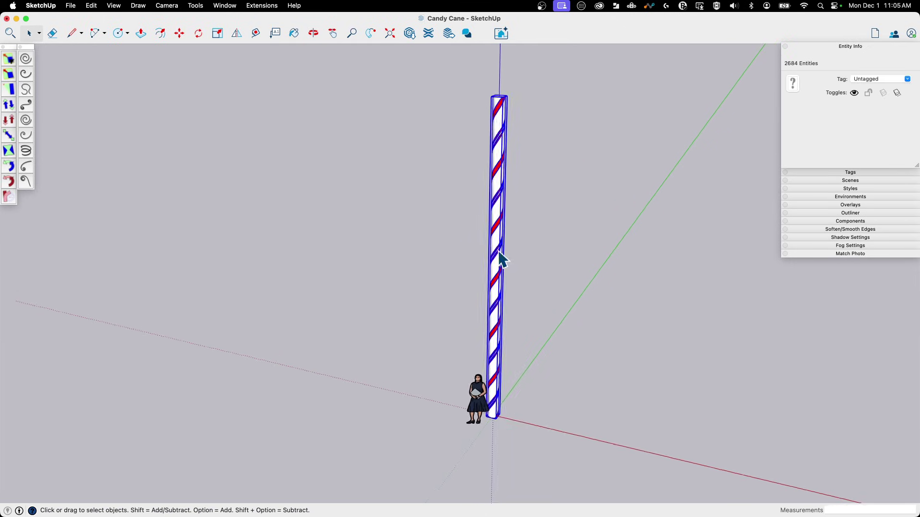
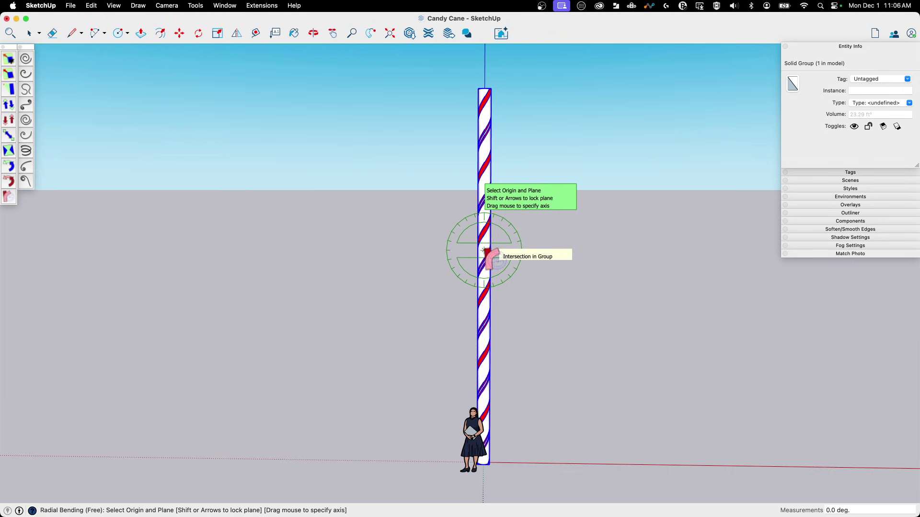
# - Bend the cane's upper part 180° about an origin partway up, forming the hook
pyautogui.click(483, 249)
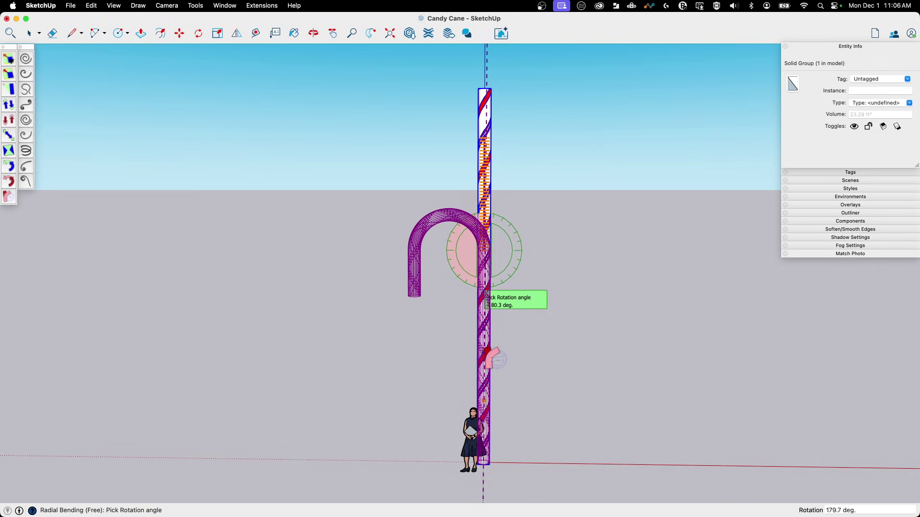
pyautogui.click(493, 359)
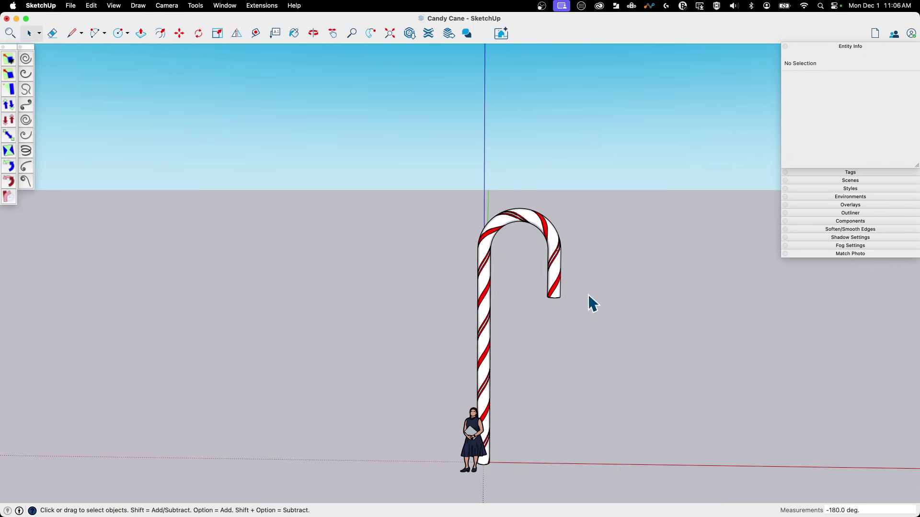
pyautogui.scroll(5, 585, 261)
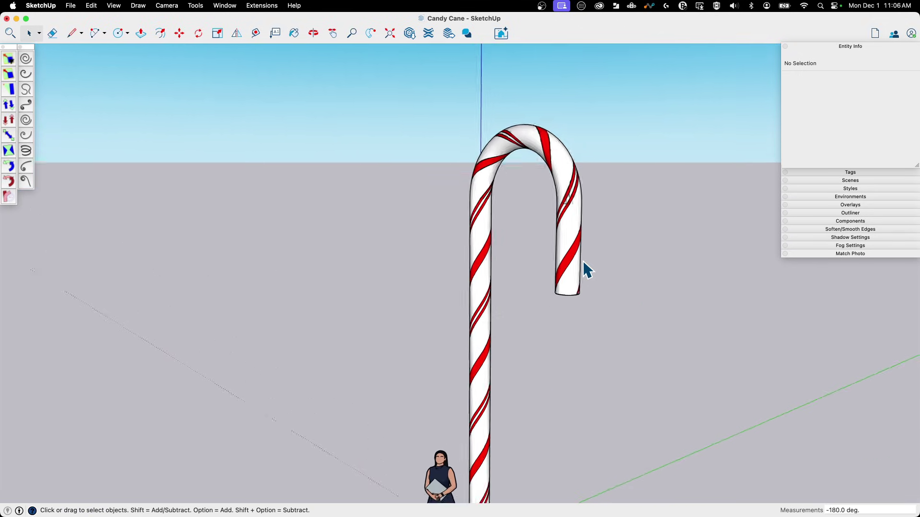
pyautogui.moveTo(583, 265); pyautogui.dragTo(542, 248, button='middle')
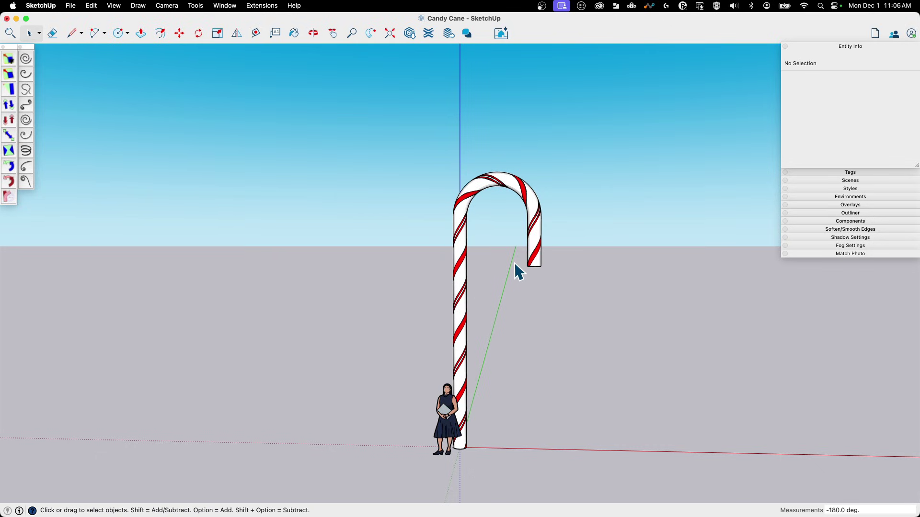
# - Radially bend the hook's tip a further -9.5° inward from inside its curve
pyautogui.click(458, 226)
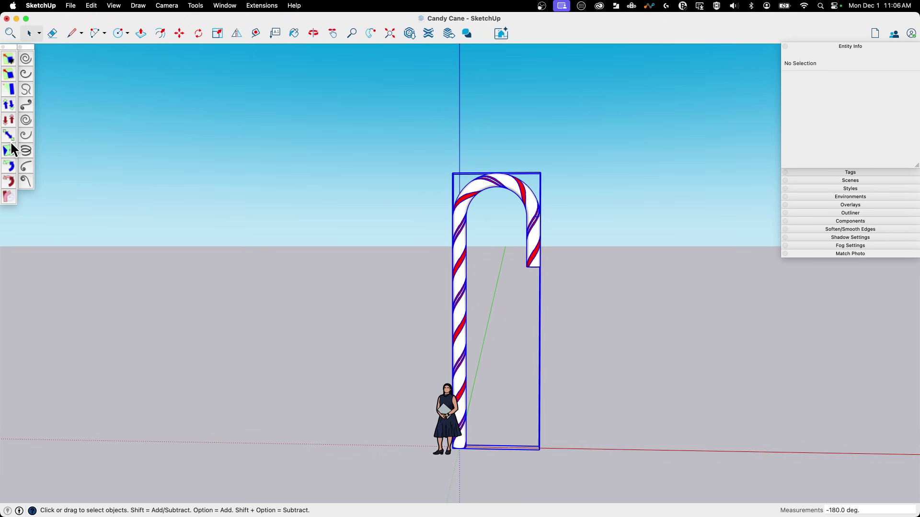
pyautogui.click(8, 197)
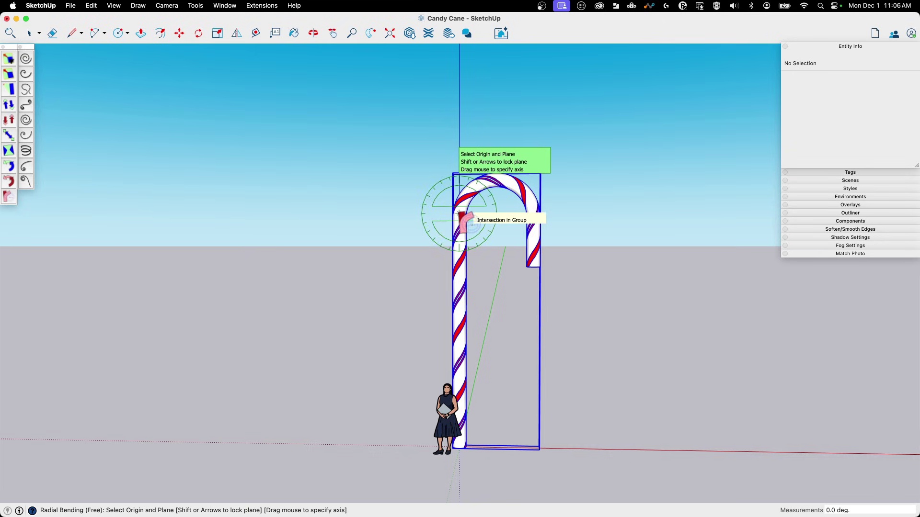
pyautogui.click(459, 213)
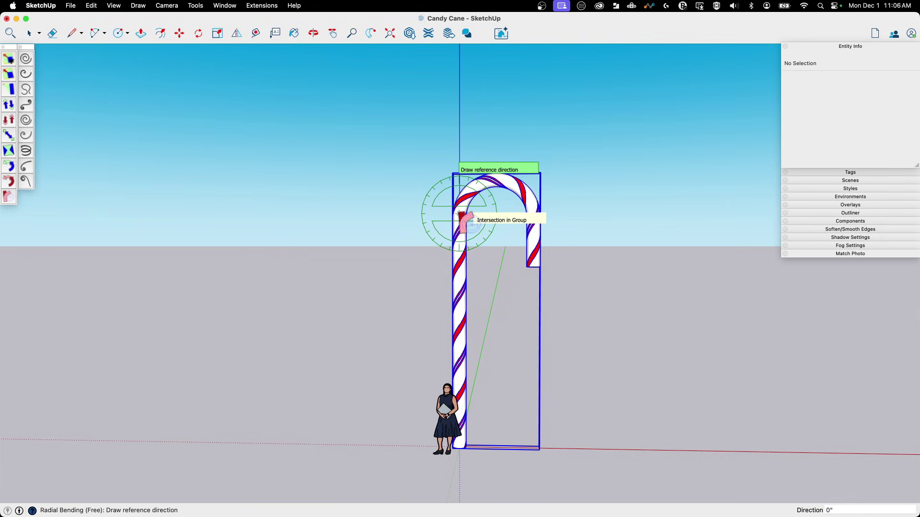
pyautogui.click(534, 213)
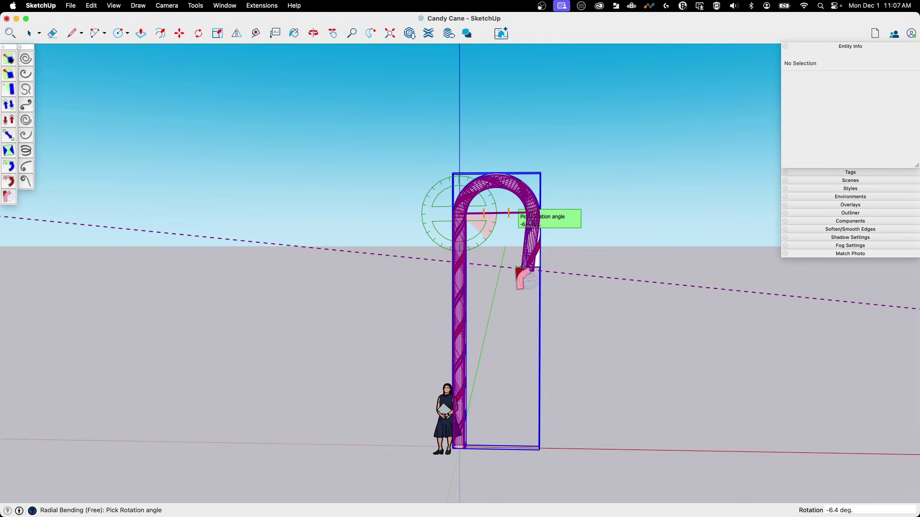
pyautogui.click(569, 262)
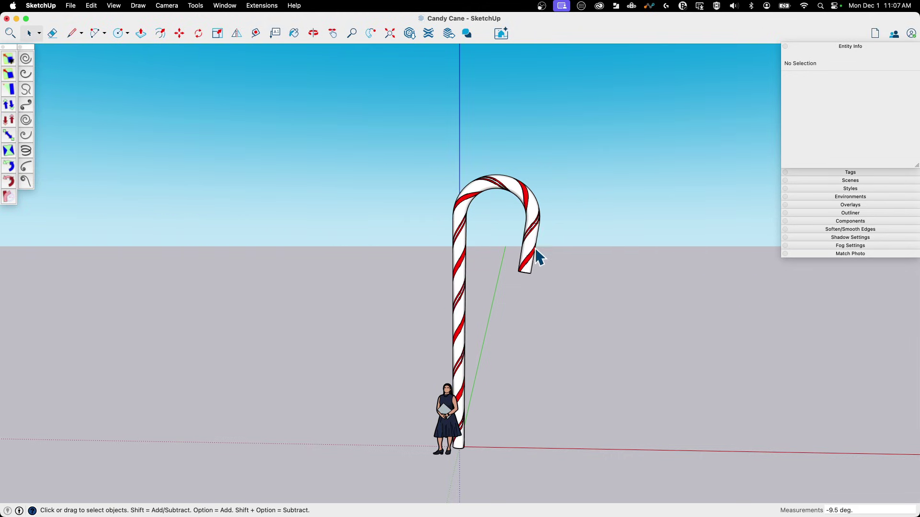
# - Open the cane group and select its entire connected mesh
pyautogui.moveTo(470, 193); pyautogui.dragTo(522, 247, button='middle')
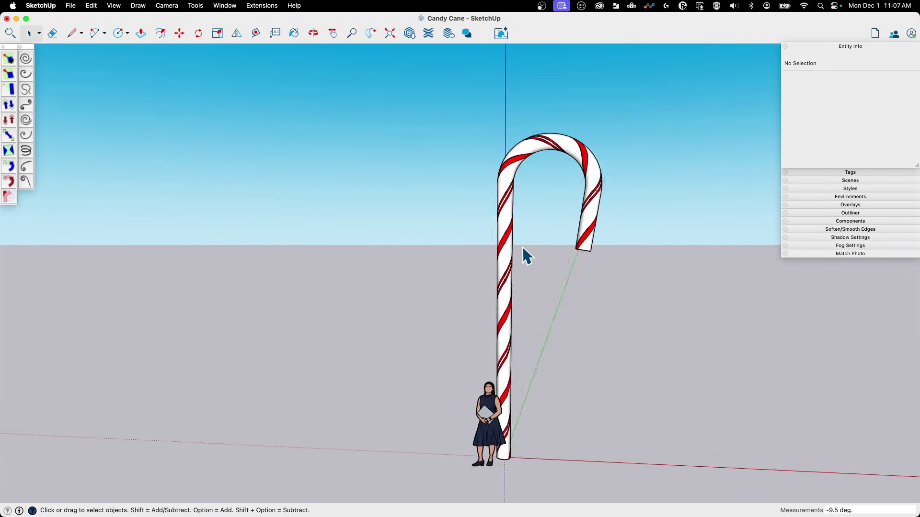
pyautogui.scroll(3, 522, 244)
pyautogui.scroll(-3, 521, 244)
pyautogui.moveTo(522, 194); pyautogui.dragTo(542, 210, button='middle')
pyautogui.scroll(4, 518, 216)
pyautogui.tripleClick(545, 218)
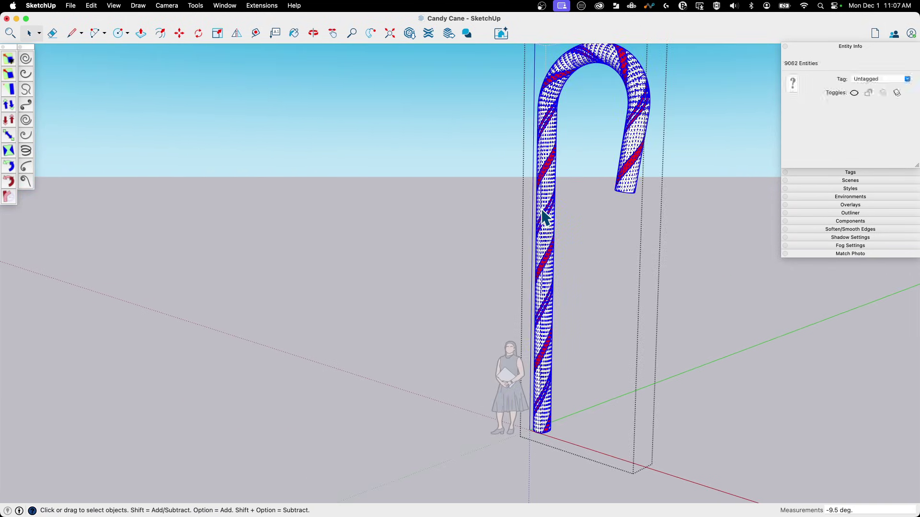
pyautogui.moveTo(544, 188); pyautogui.dragTo(676, 202, button='middle')
pyautogui.scroll(-2, 676, 202)
pyautogui.click(596, 234)
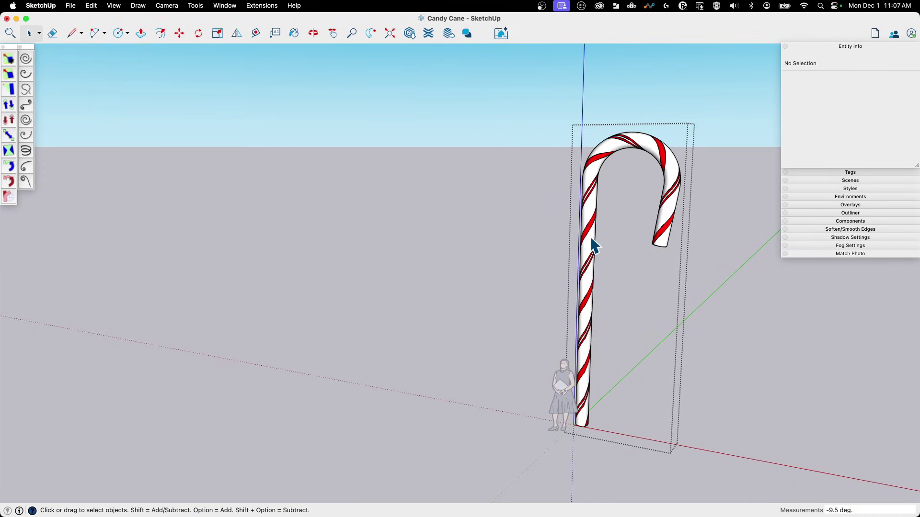
pyautogui.tripleClick(590, 237)
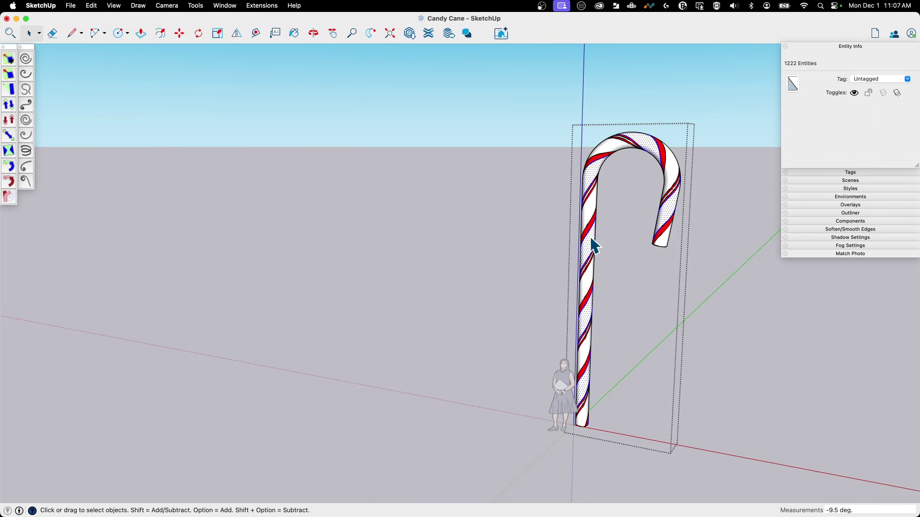
pyautogui.tripleClick(590, 237)
pyautogui.tripleClick(590, 237)
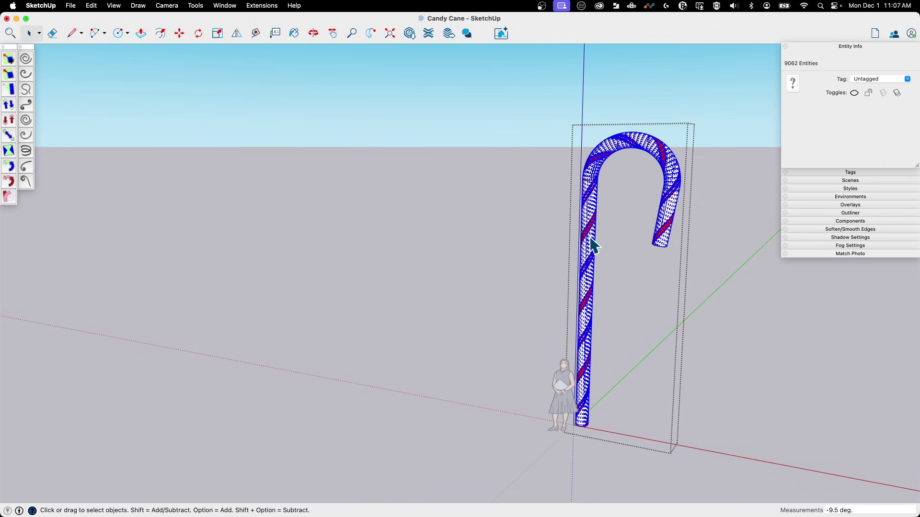
# - Narrow the selection to edges only, hide them in Entity Info, and close the group
pyautogui.scroll(3, 590, 229)
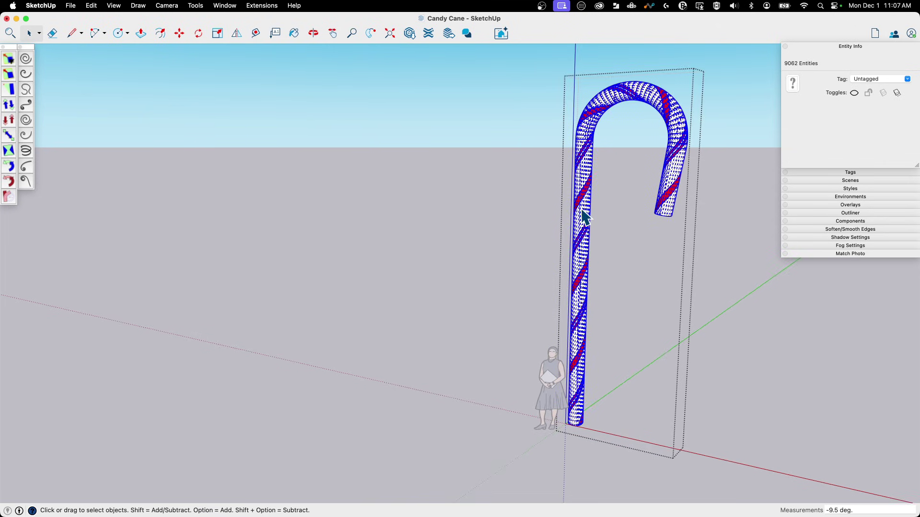
pyautogui.rightClick(582, 214)
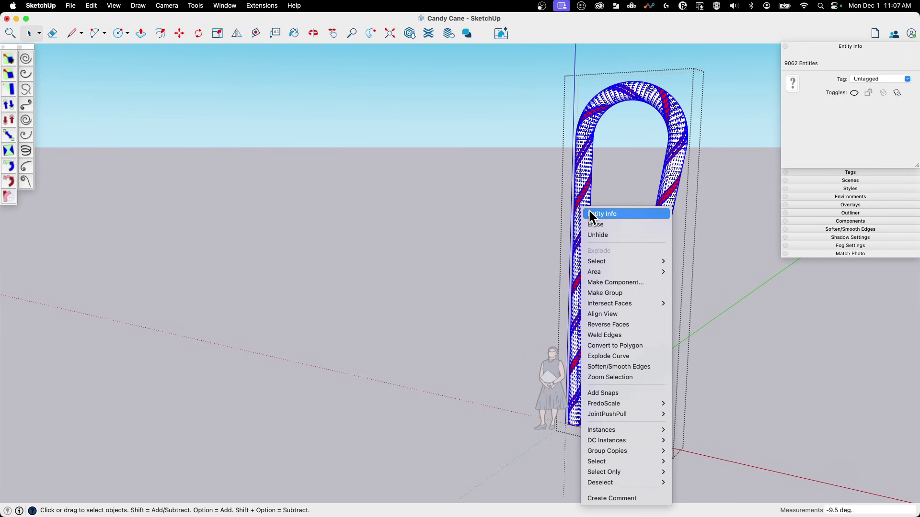
pyautogui.moveTo(613, 484)
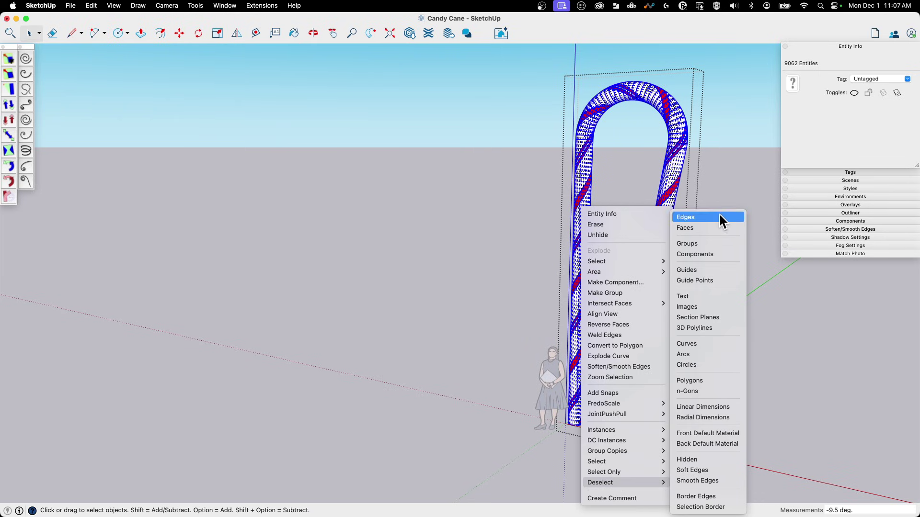
pyautogui.click(715, 227)
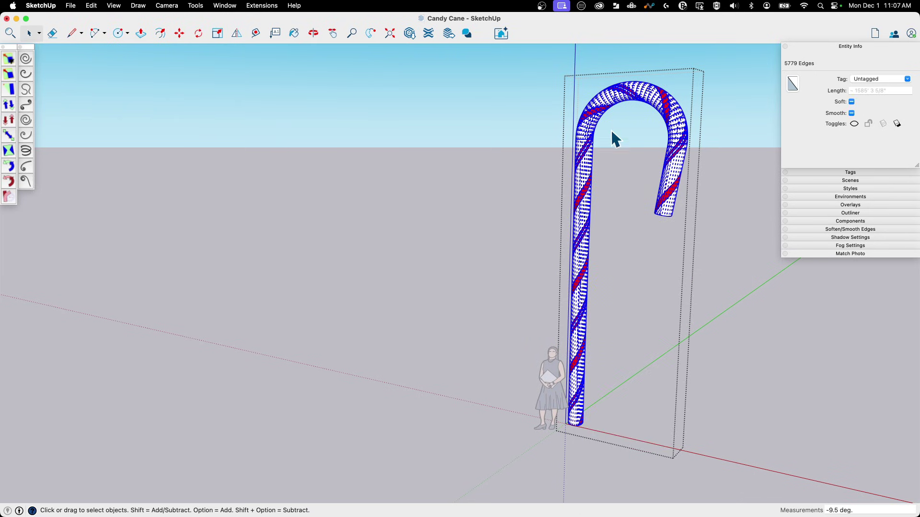
pyautogui.click(854, 123)
pyautogui.click(716, 177)
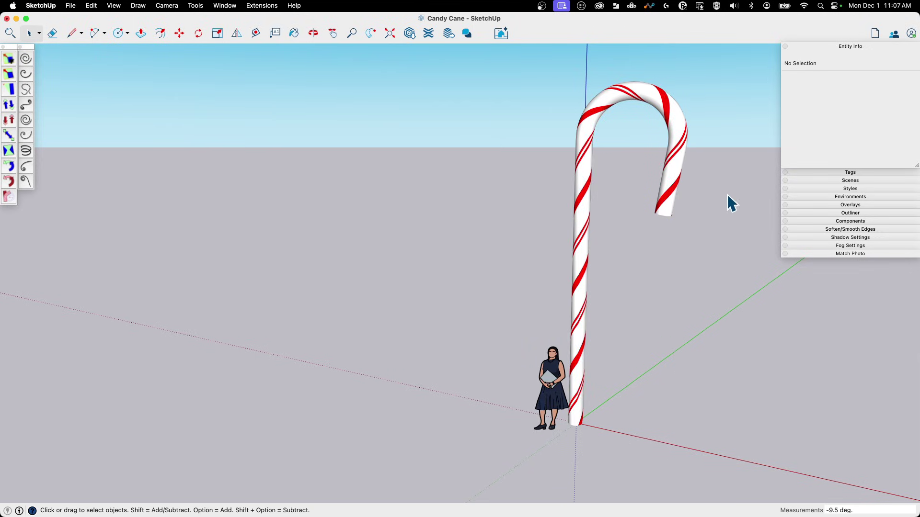
# - Shrink the cane group uniformly with Scale (S), dragging a corner grip inward twice
pyautogui.click(583, 190)
pyautogui.scroll(6, 598, 202)
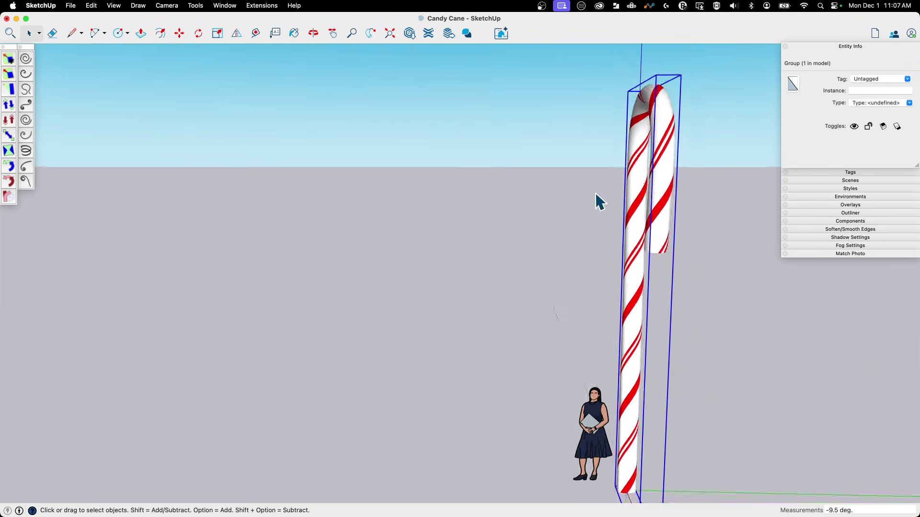
pyautogui.scroll(-8, 644, 168)
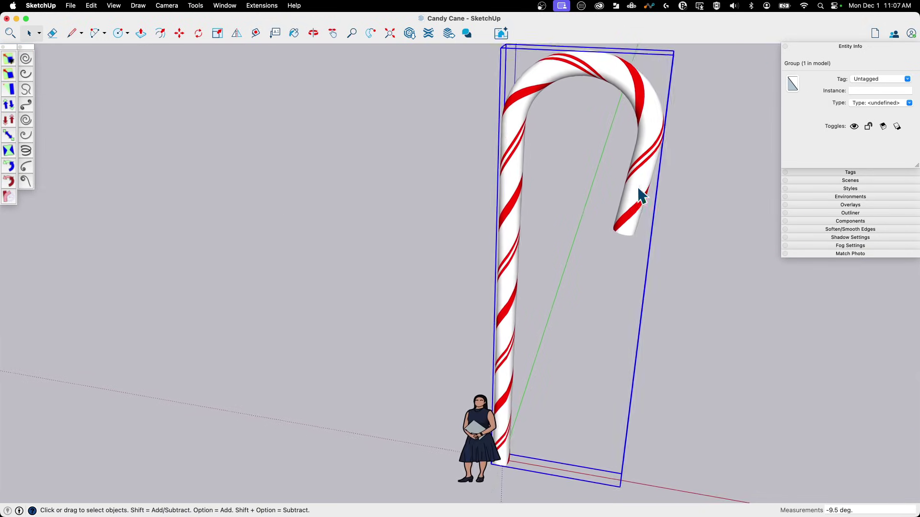
pyautogui.press('s')
pyautogui.scroll(5, 690, 67)
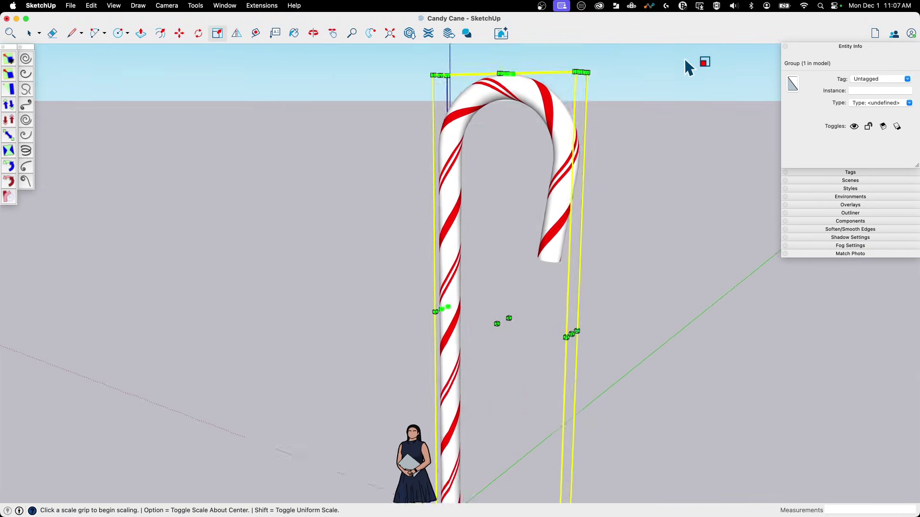
pyautogui.click(489, 164)
pyautogui.scroll(-4, 455, 211)
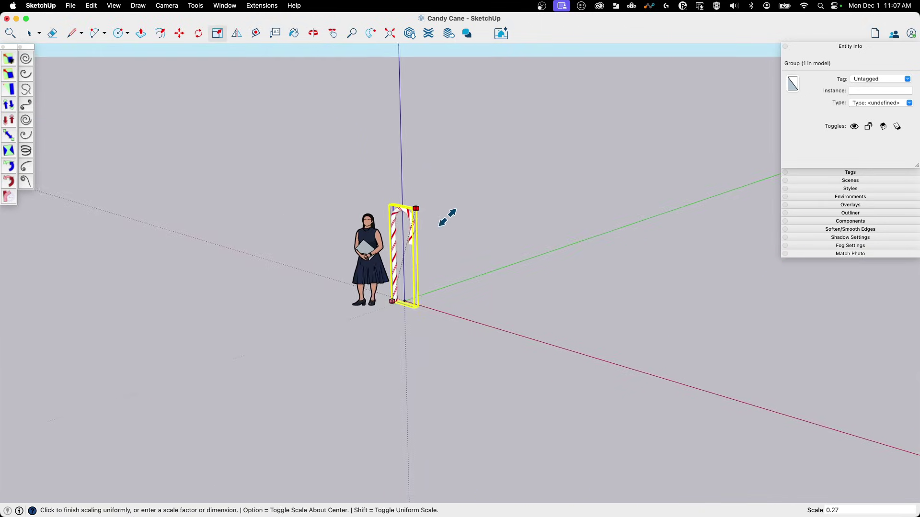
pyautogui.click(398, 265)
pyautogui.scroll(6, 513, 158)
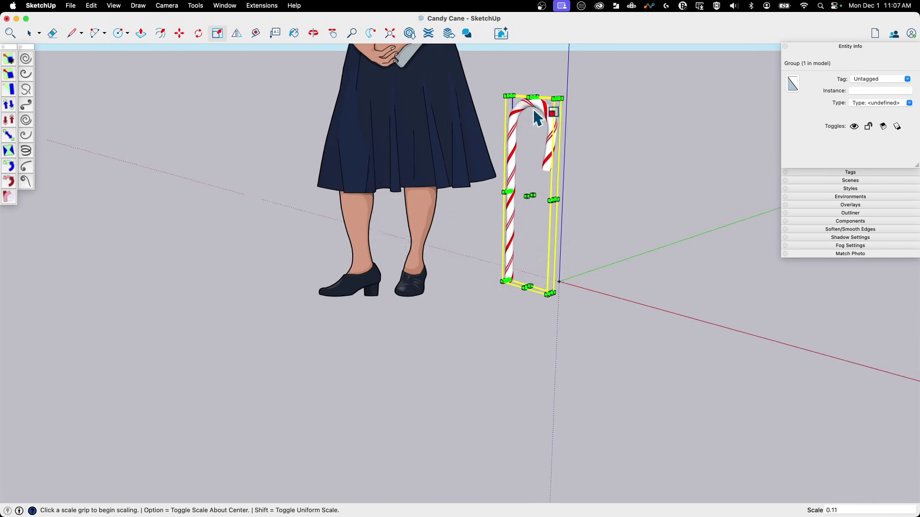
pyautogui.click(546, 149)
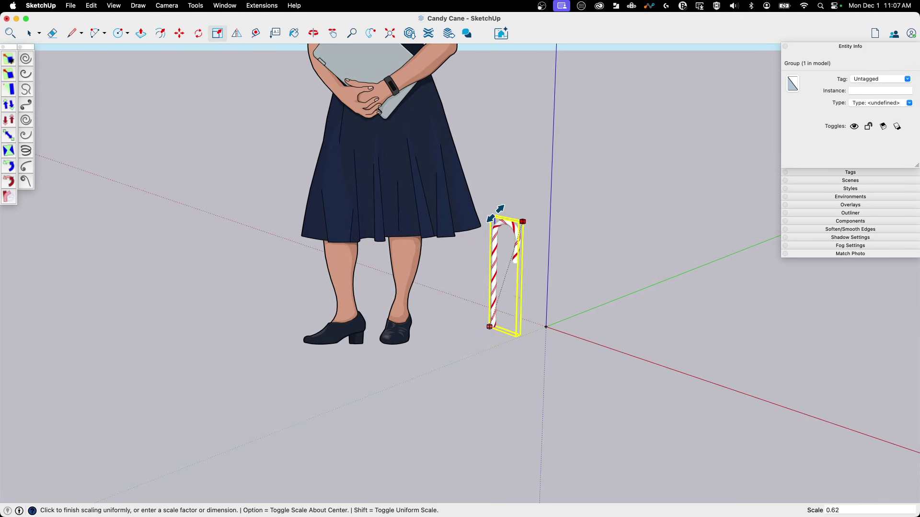
pyautogui.scroll(10, 525, 314)
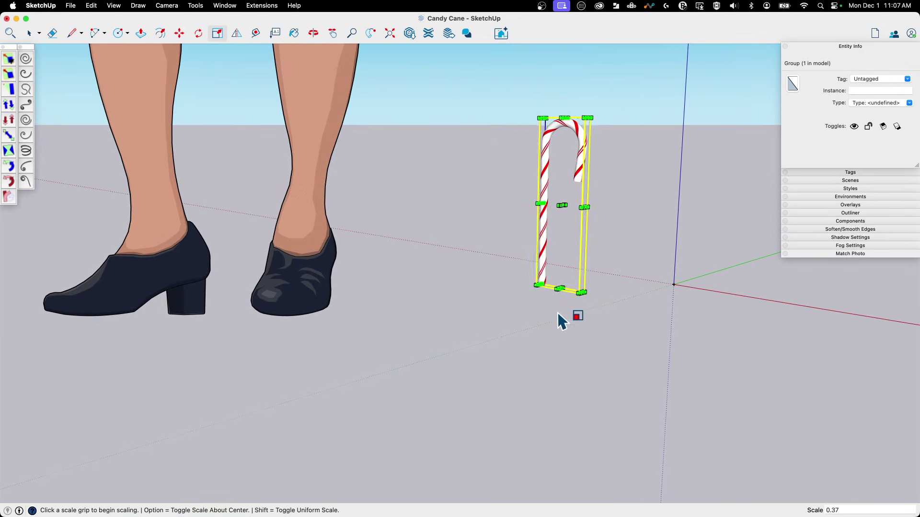
# - Move the cane (M) to stand in front of the scale figure's torso
pyautogui.press('m')
pyautogui.click(549, 282)
pyautogui.scroll(-3, 550, 268)
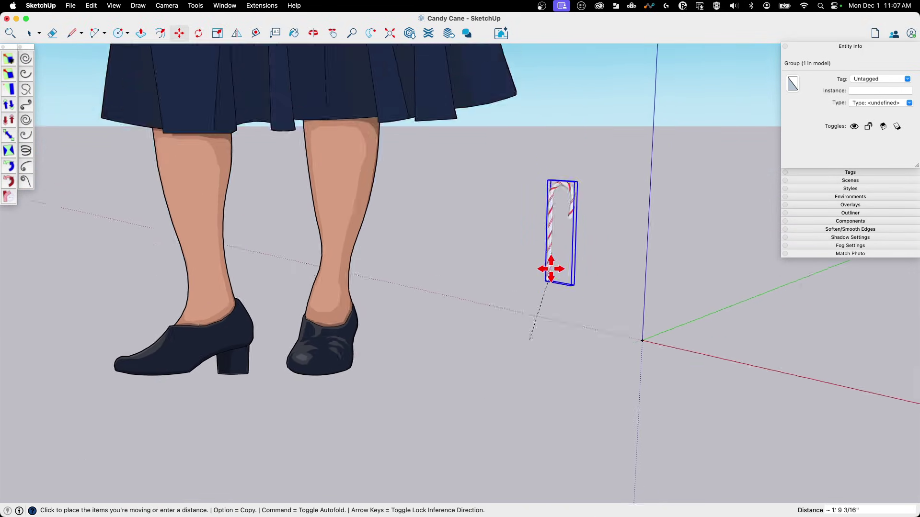
pyautogui.scroll(4, 431, 227)
pyautogui.click(418, 184)
pyautogui.scroll(-5, 683, 260)
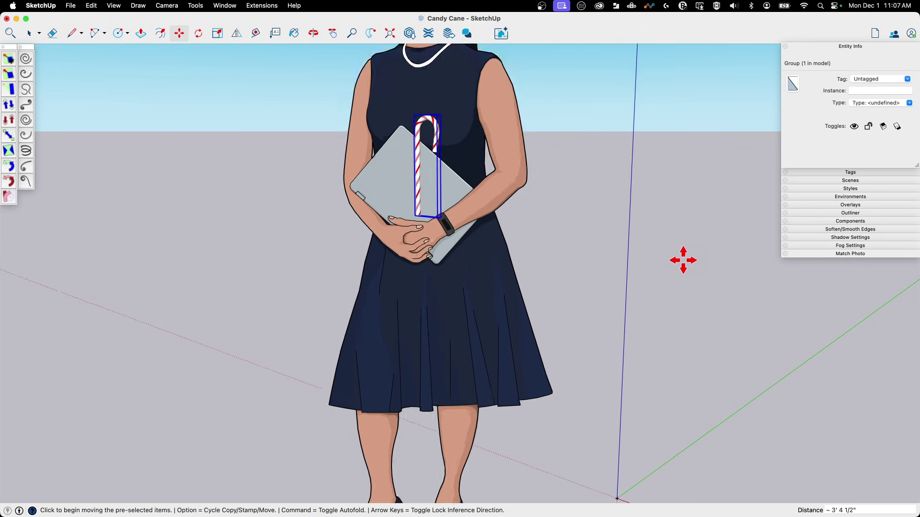
pyautogui.scroll(2, 682, 260)
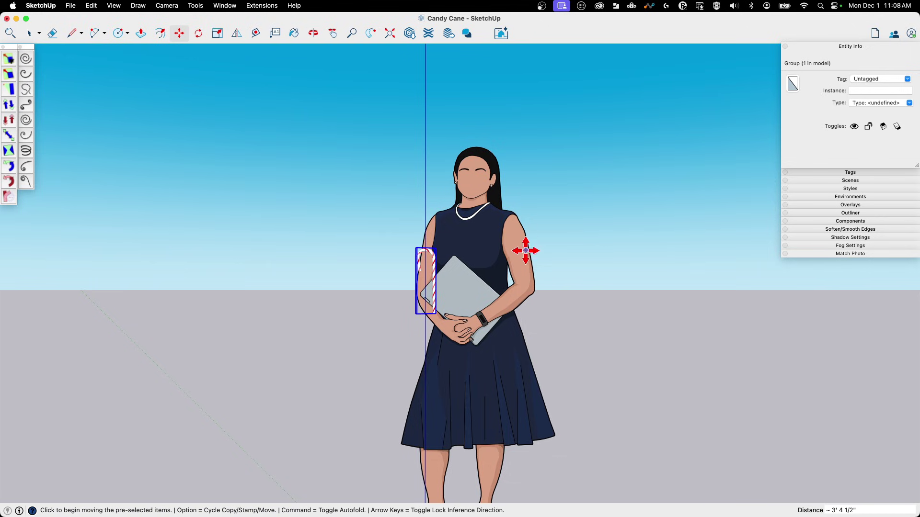
# - Move the cane again to snap it onto the model origin, then deselect it
pyautogui.moveTo(564, 270); pyautogui.dragTo(373, 319, button='middle')
pyautogui.scroll(3, 447, 309)
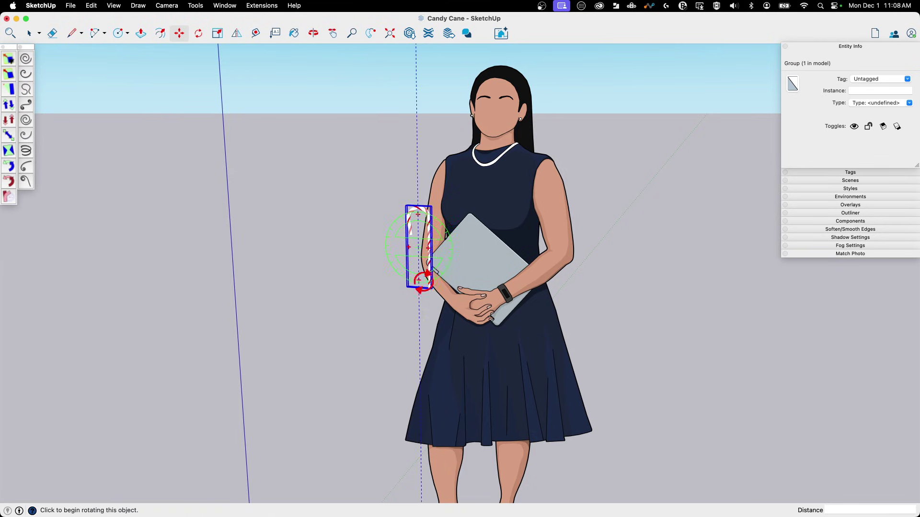
pyautogui.scroll(-3, 409, 289)
pyautogui.click(408, 289)
pyautogui.scroll(3, 332, 393)
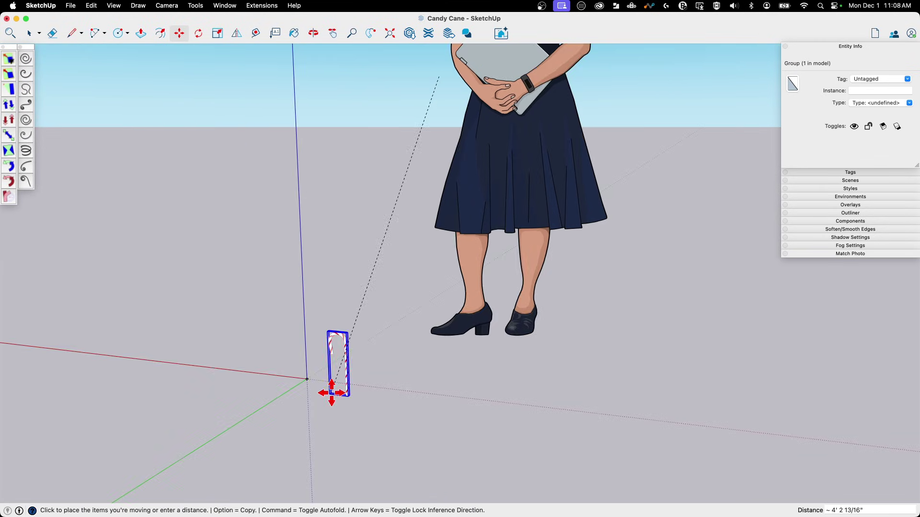
pyautogui.click(306, 376)
pyautogui.scroll(5, 407, 353)
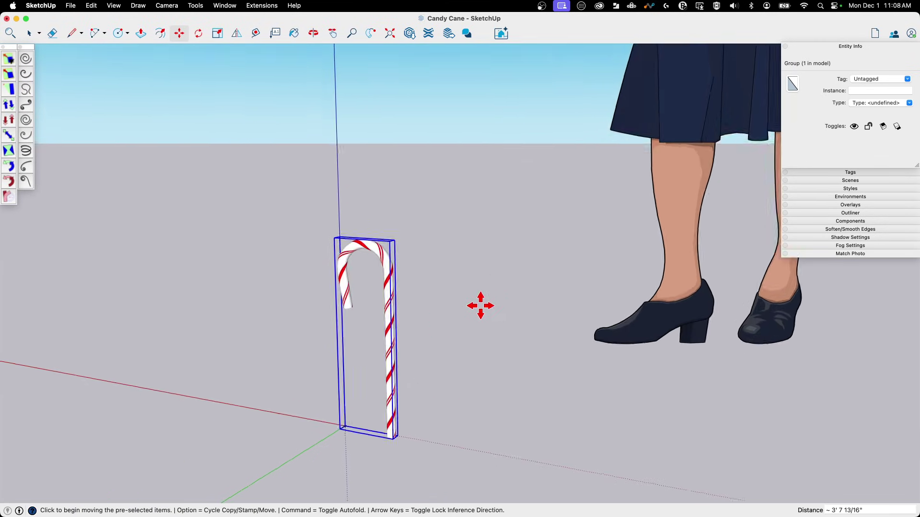
pyautogui.moveTo(480, 304); pyautogui.dragTo(548, 272, button='middle')
pyautogui.scroll(3, 505, 310)
pyautogui.click(477, 299)
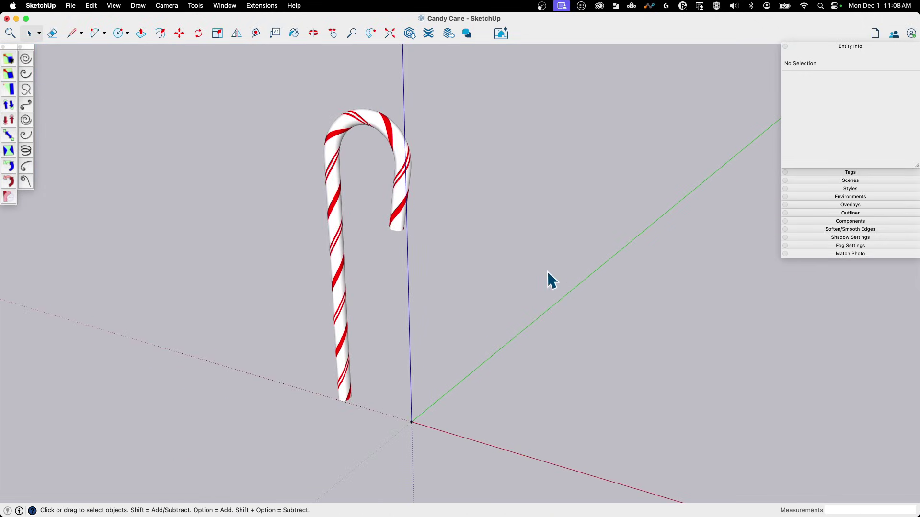